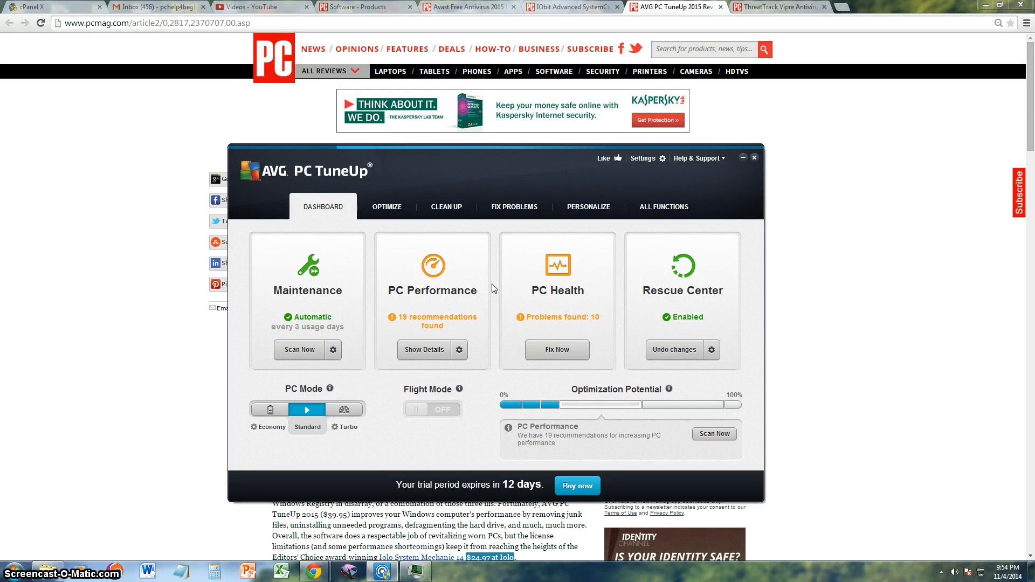
# Step: Bring the PCMag review forward and mark pros like 'Deep system scan' while reading
pyautogui.click(821, 176)
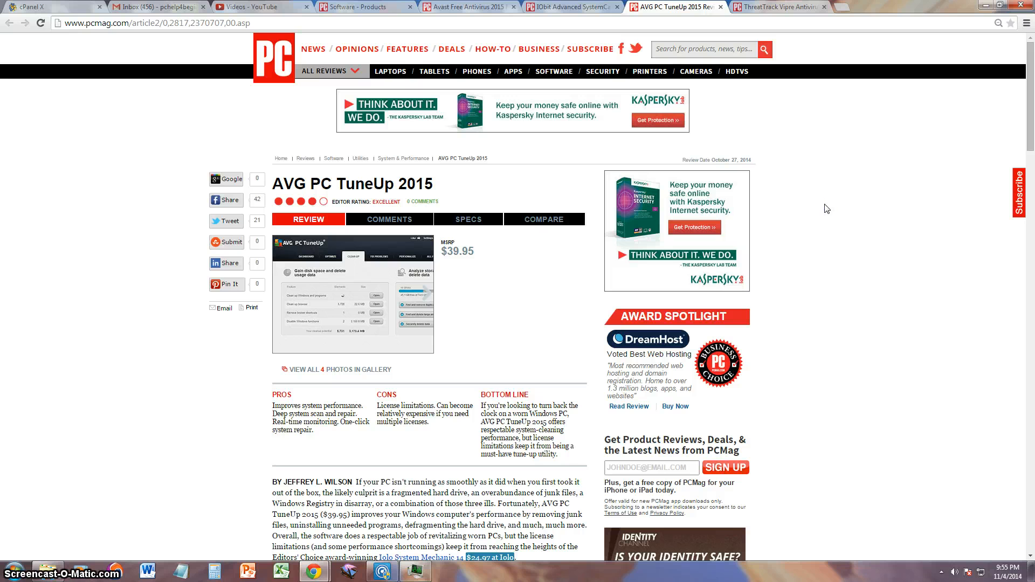
pyautogui.click(826, 225)
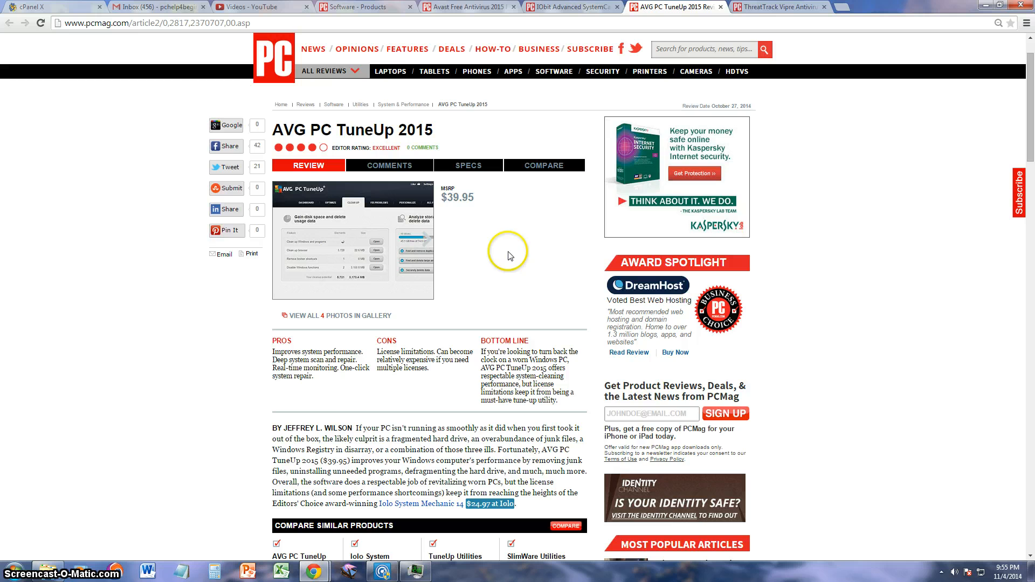
pyautogui.scroll(-1, 509, 256)
pyautogui.scroll(-1, 509, 256)
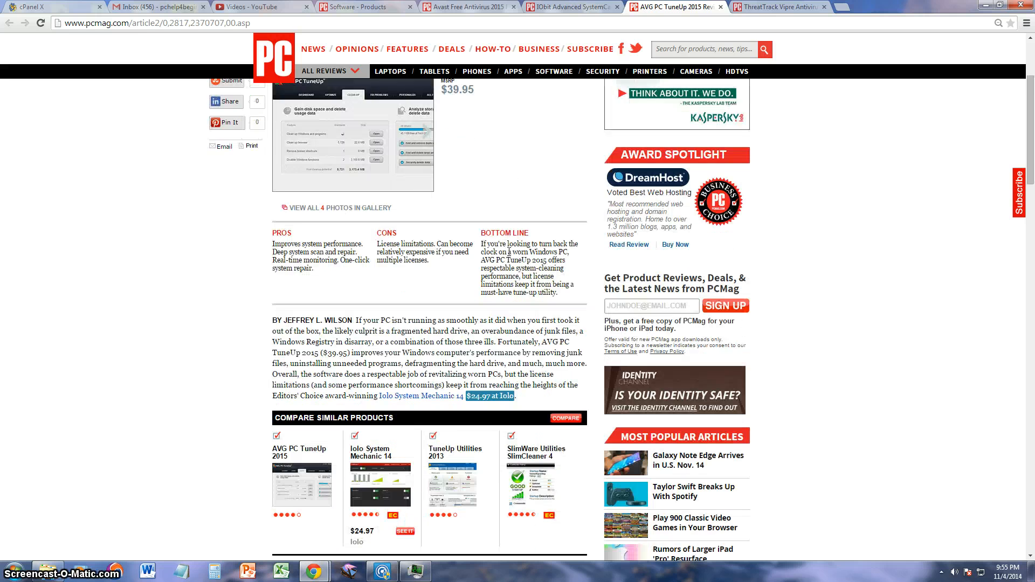
pyautogui.scroll(-1, 509, 255)
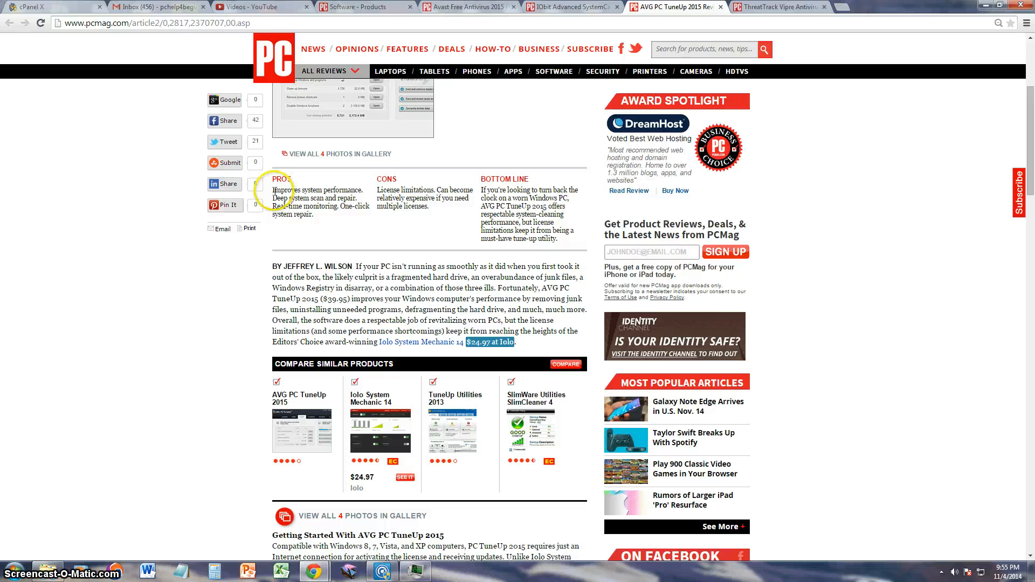
pyautogui.click(361, 204)
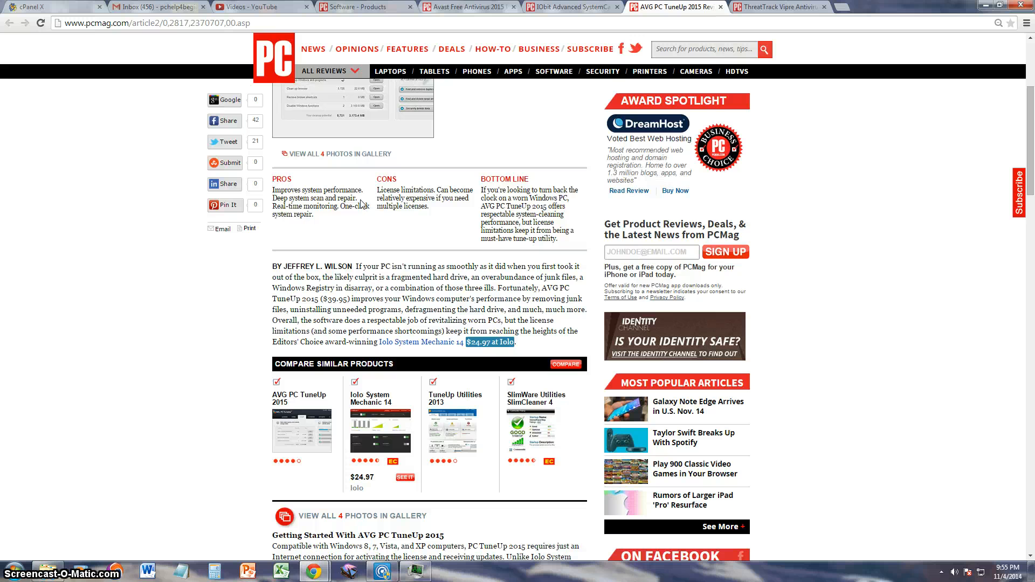
pyautogui.click(277, 198)
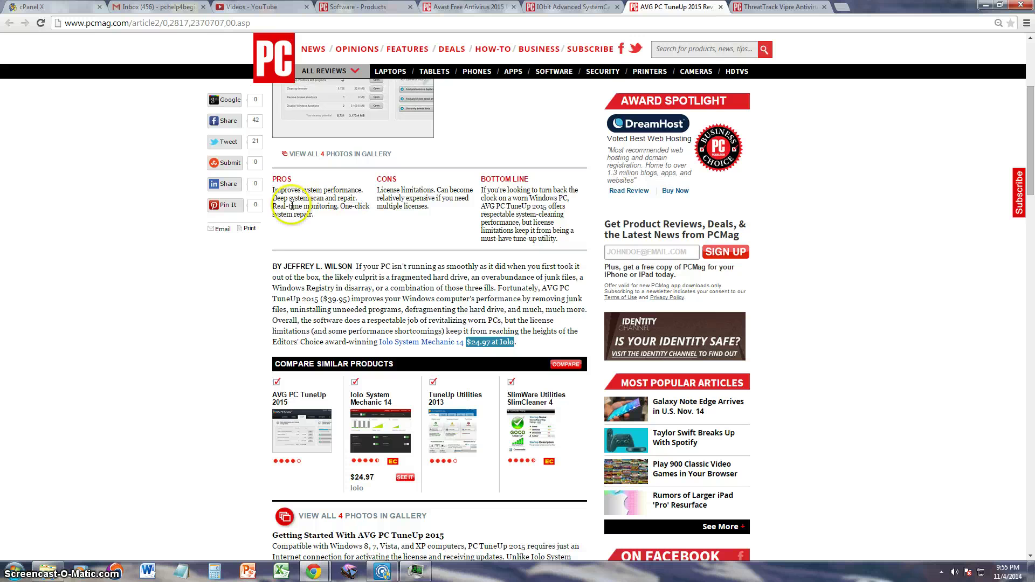
pyautogui.click(340, 212)
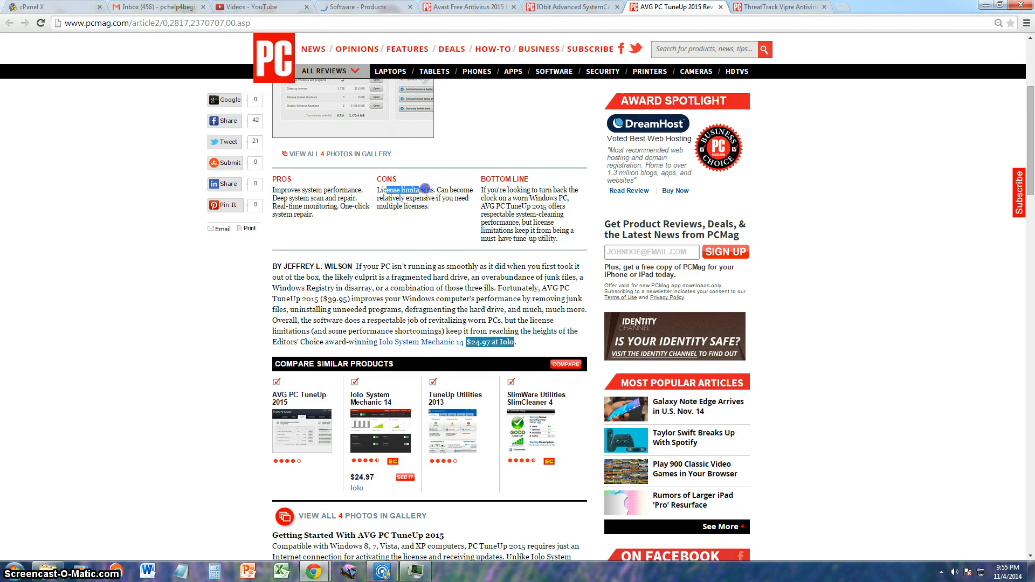
pyautogui.scroll(1, 492, 219)
pyautogui.scroll(1, 495, 219)
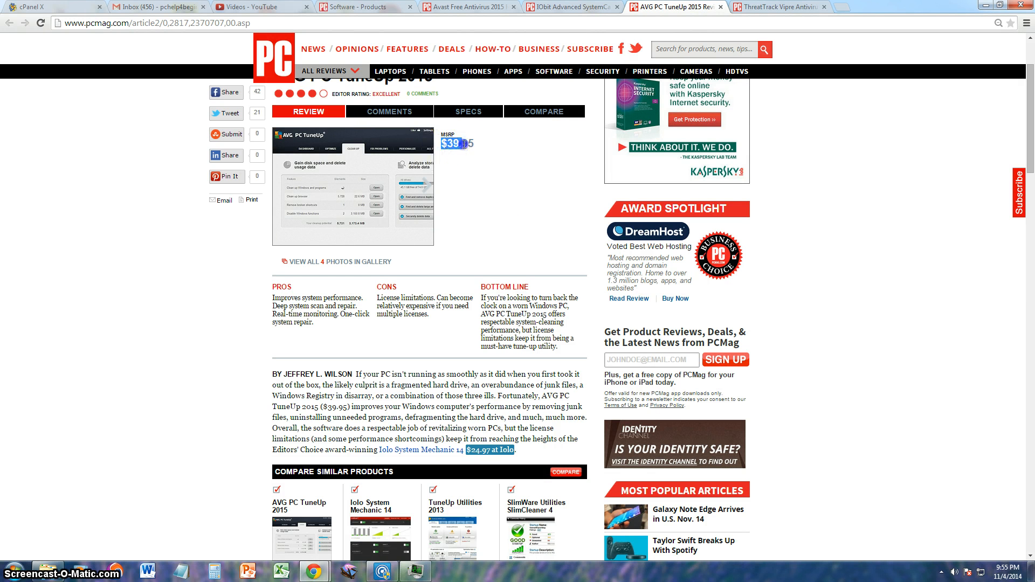
# Step: Highlight and clear the price and the Bottom Line paragraph while reading
pyautogui.click(467, 144)
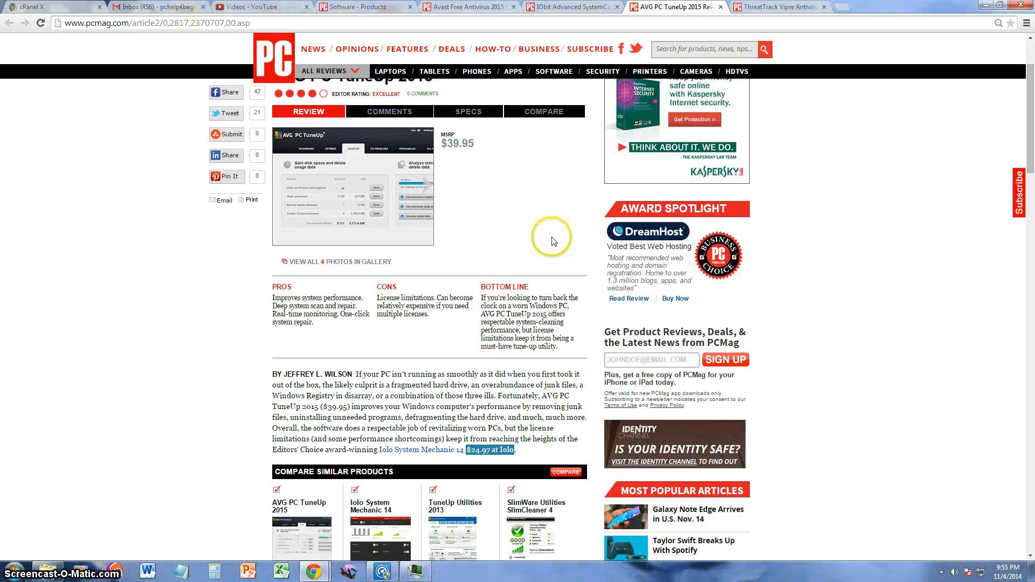
pyautogui.scroll(-1, 552, 242)
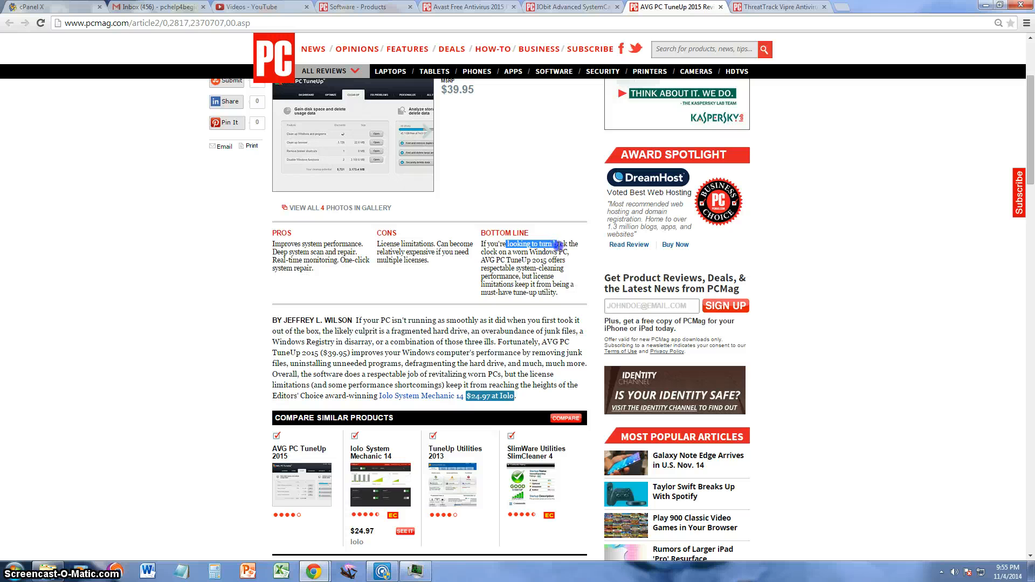
pyautogui.moveTo(558, 245); pyautogui.dragTo(564, 253)
pyautogui.click(556, 229)
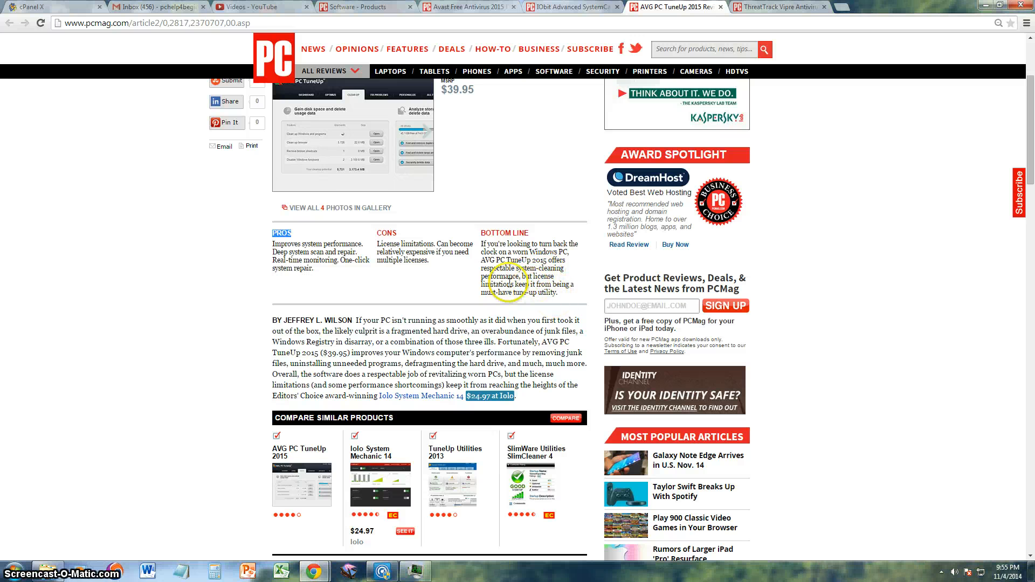
pyautogui.tripleClick(497, 285)
pyautogui.click(542, 286)
# Step: Bring the AVG PC TuneUp window forward from the taskbar
pyautogui.click(381, 572)
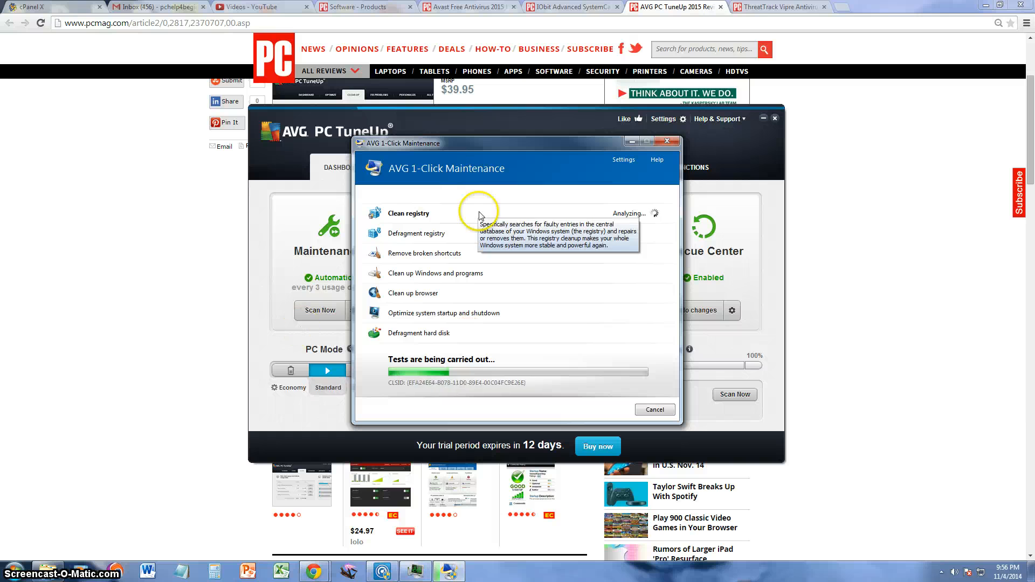
# Step: Stop the maintenance scan, show performance details and read the quick Windows search recommendation
pyautogui.click(674, 143)
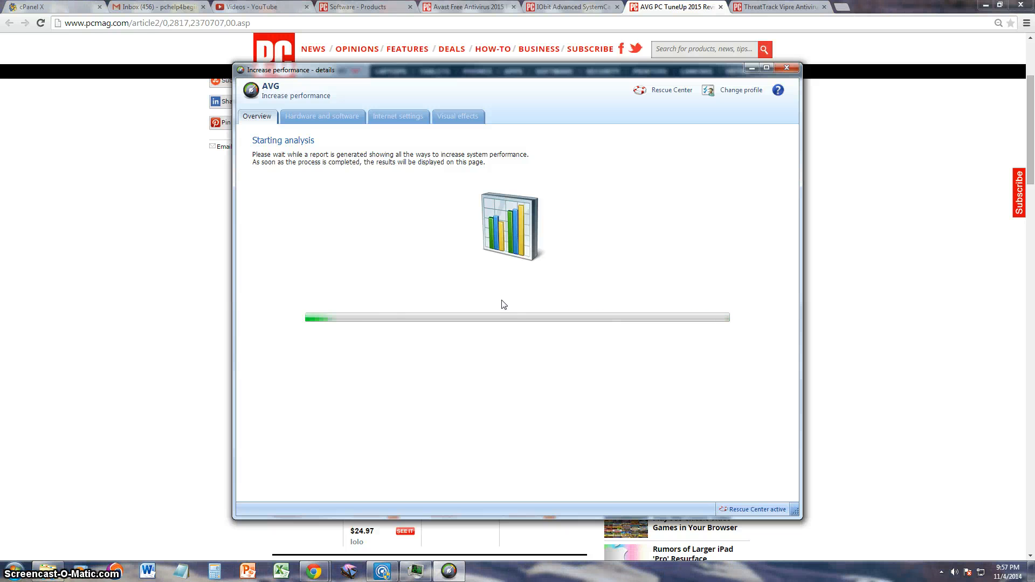
pyautogui.click(507, 302)
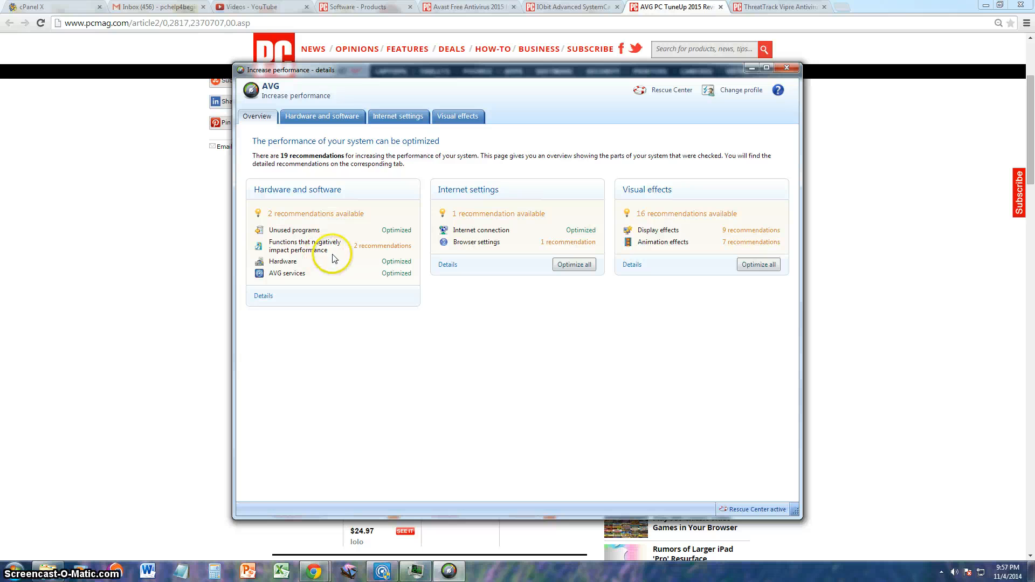
pyautogui.click(364, 247)
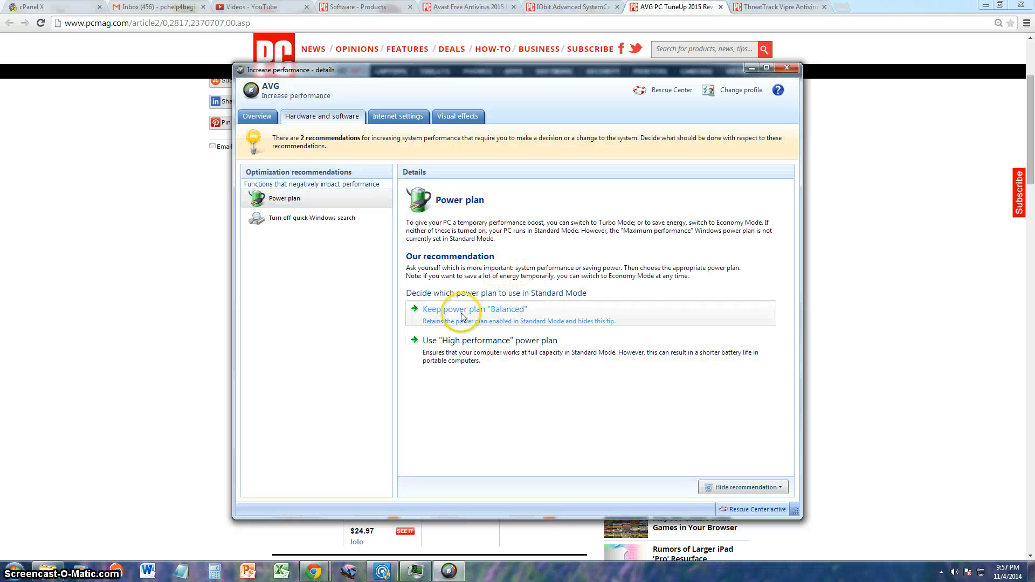
pyautogui.click(316, 218)
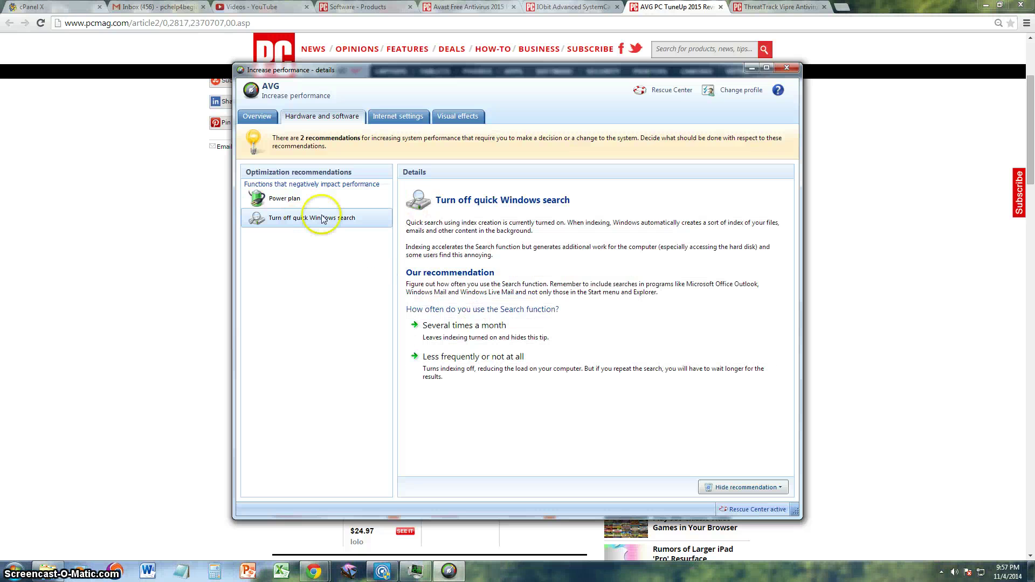
pyautogui.click(259, 117)
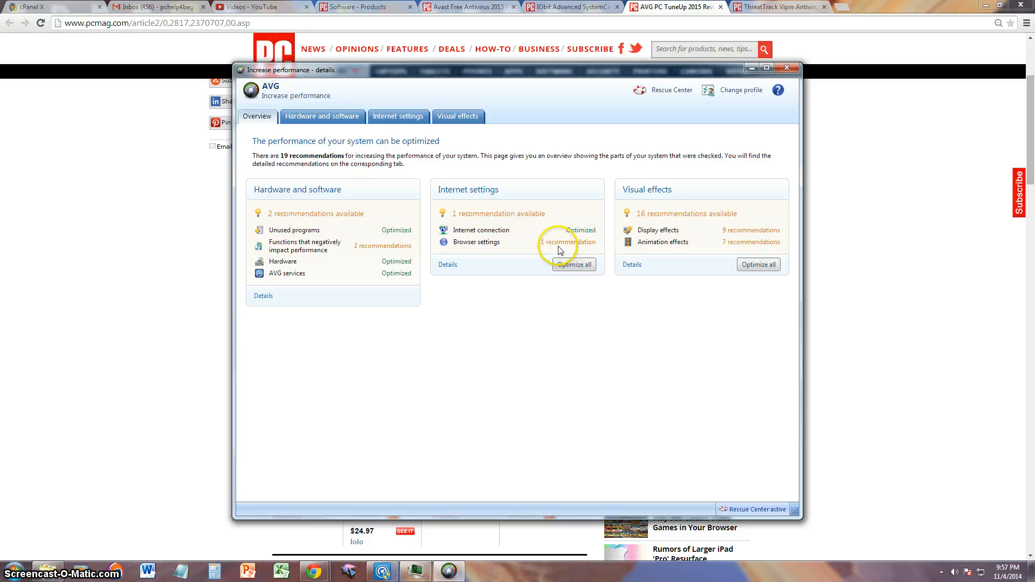
# Step: Read the Internet settings recommendation, revisit hardware and software, and return to Overview
pyautogui.click(558, 244)
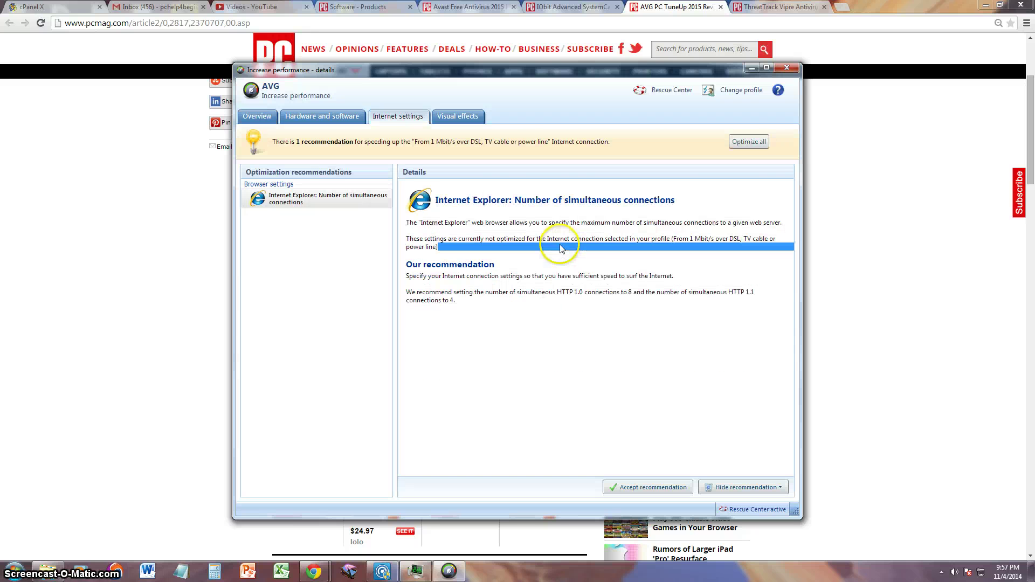
pyautogui.click(570, 280)
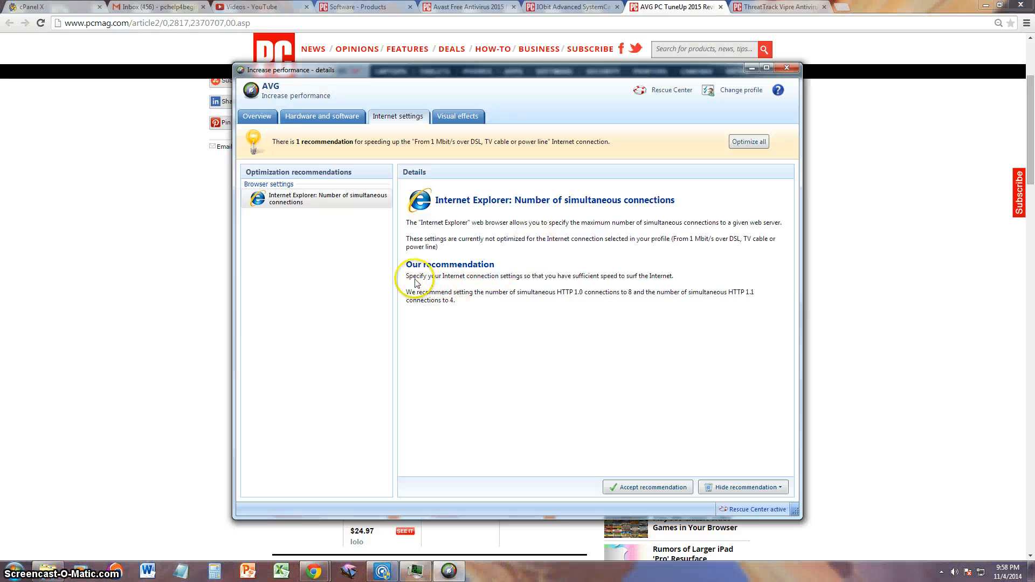
pyautogui.moveTo(415, 281); pyautogui.dragTo(539, 285)
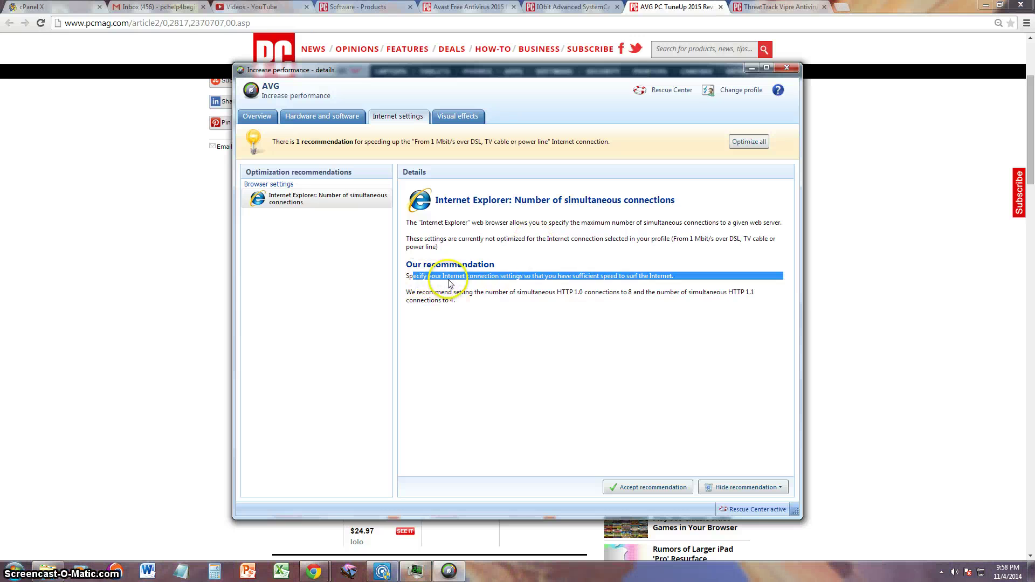
pyautogui.click(539, 285)
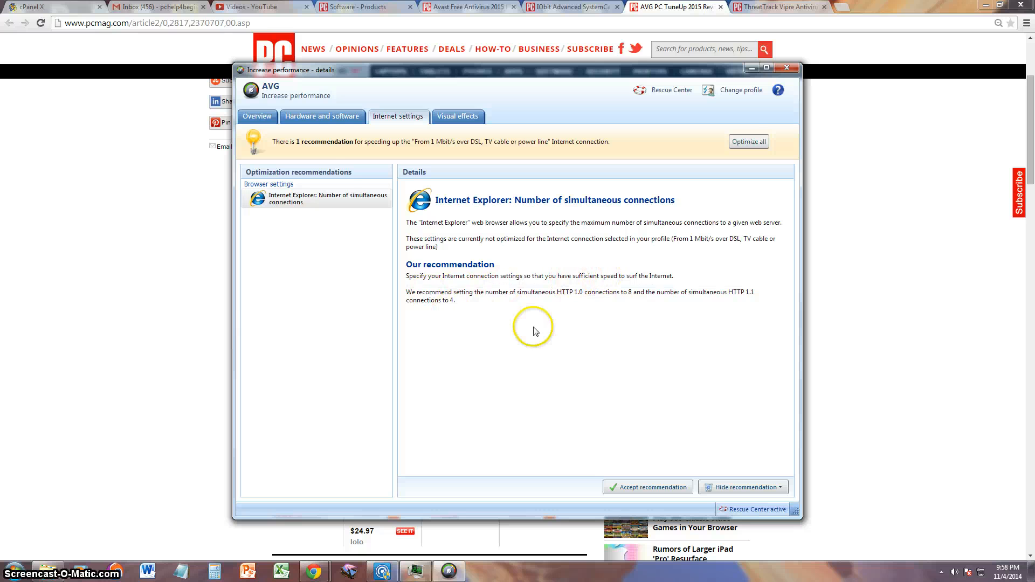
pyautogui.click(333, 116)
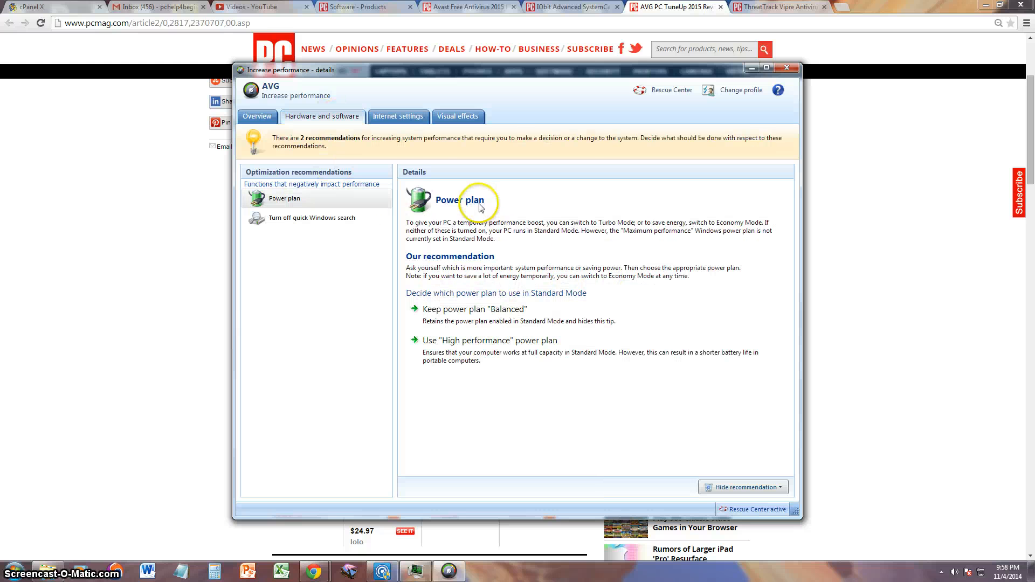
pyautogui.click(257, 116)
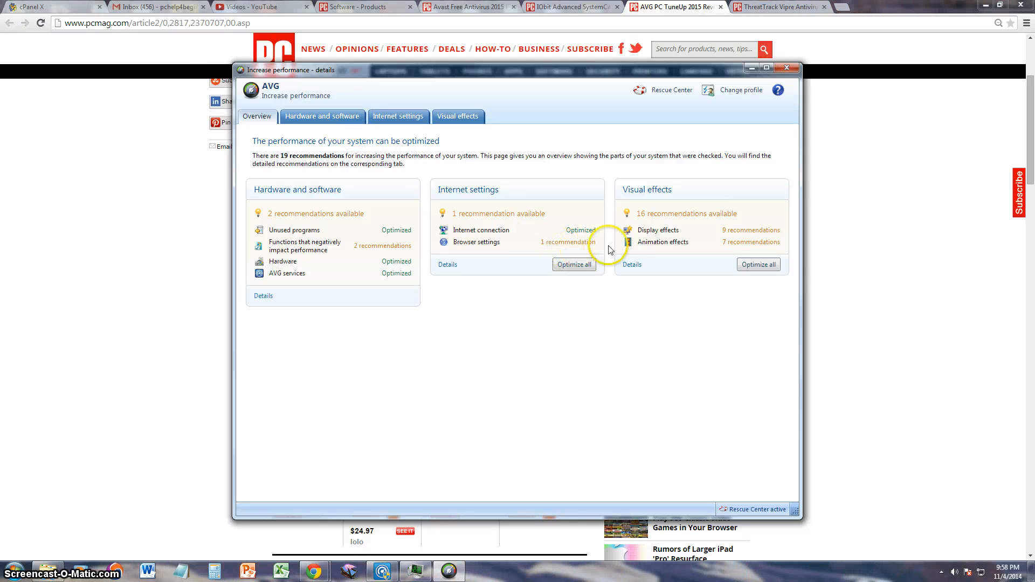
# Step: Read the visual effects recommendations: wallpaper, window animations, shadows, smooth fonts and others
pyautogui.click(738, 234)
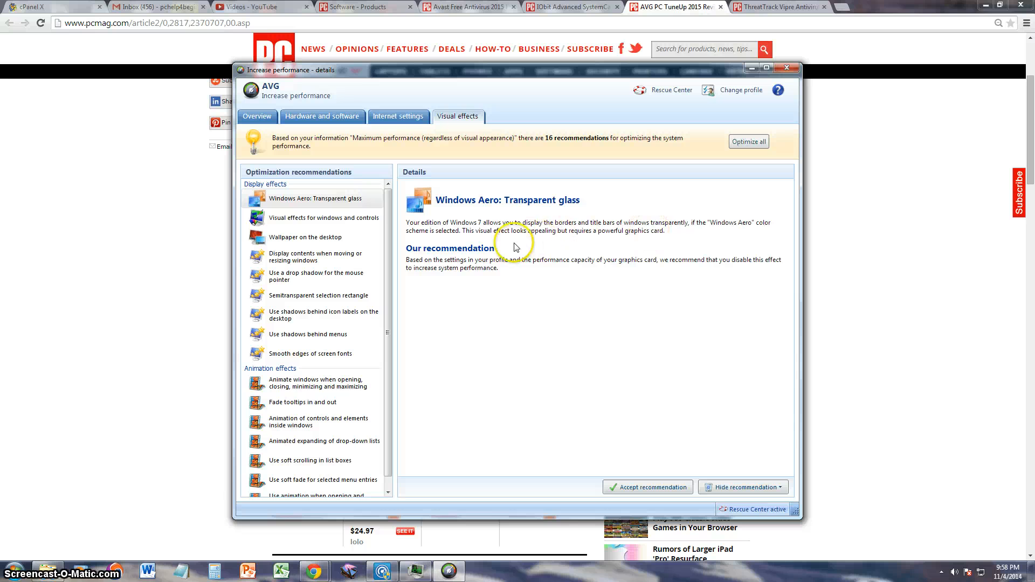
pyautogui.click(327, 218)
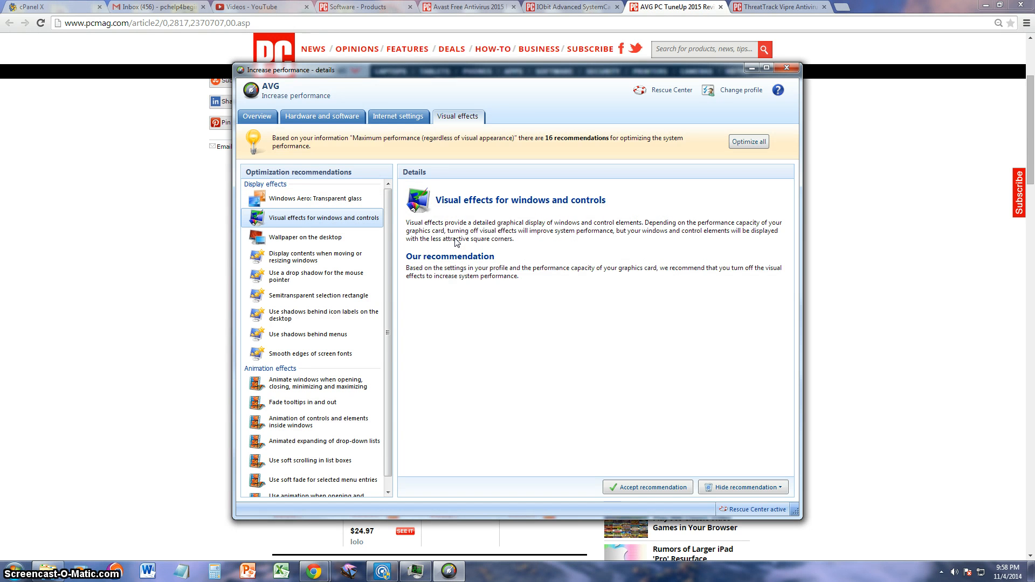
pyautogui.click(347, 240)
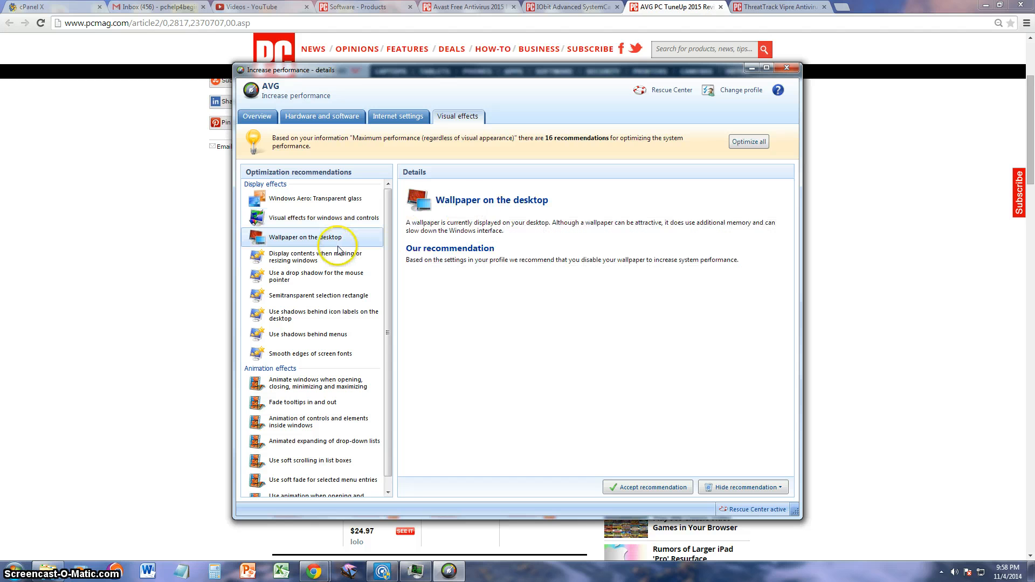
pyautogui.click(311, 256)
pyautogui.click(295, 276)
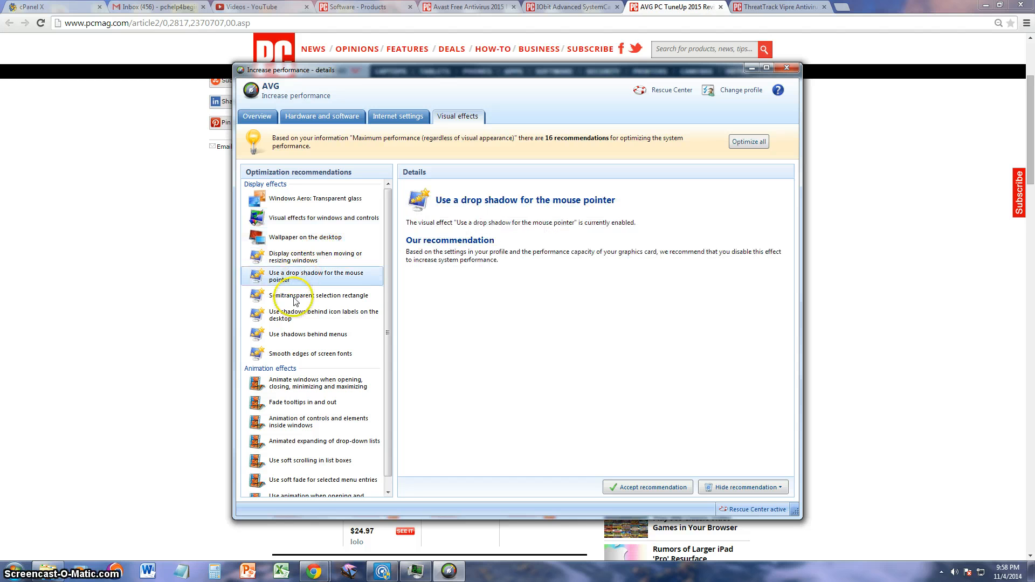
pyautogui.click(291, 296)
pyautogui.click(295, 315)
pyautogui.click(295, 334)
pyautogui.click(306, 354)
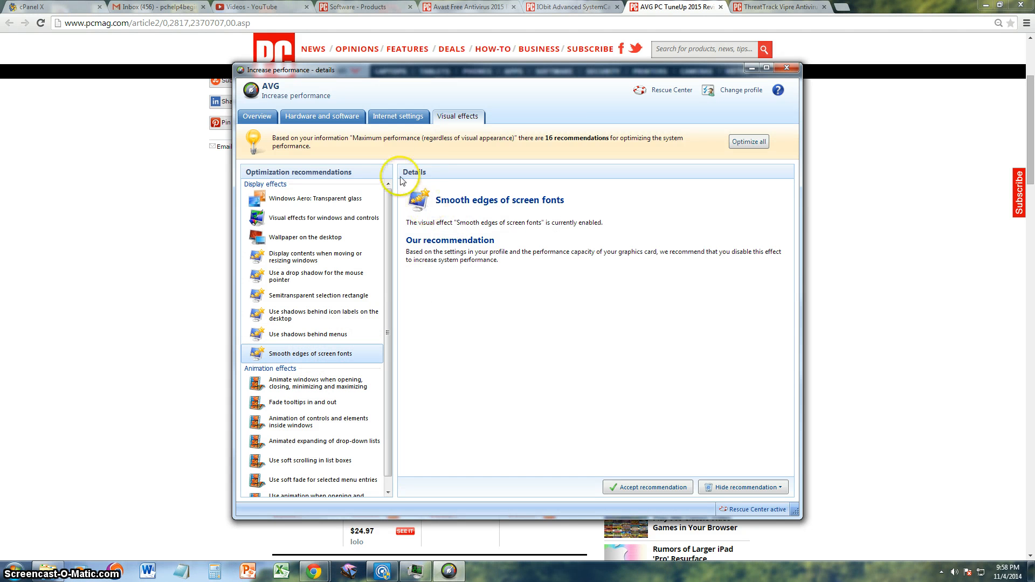
# Step: Flip through Overview, Hardware, Internet and Visual effects, then close the details window
pyautogui.click(259, 117)
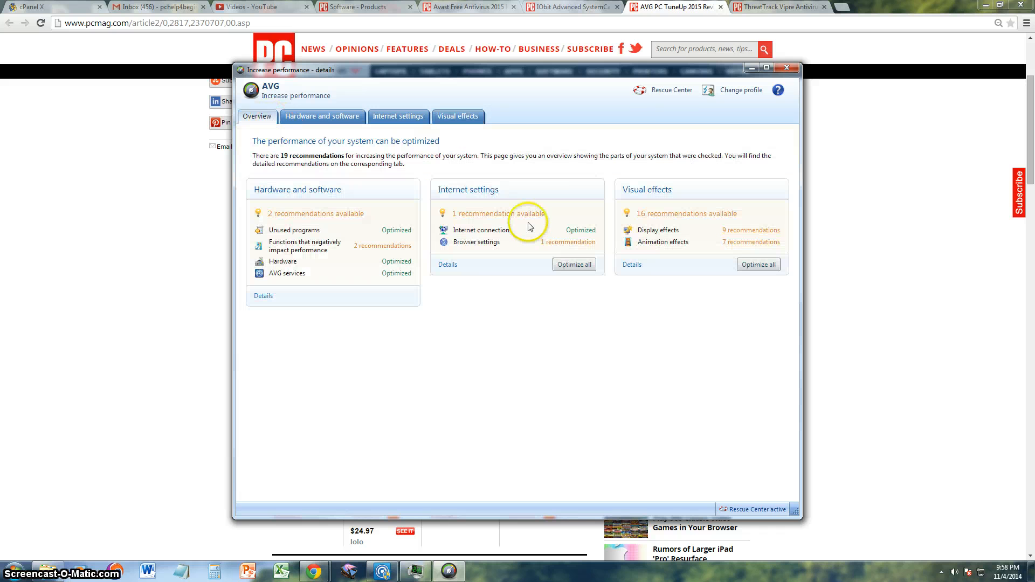
pyautogui.click(321, 117)
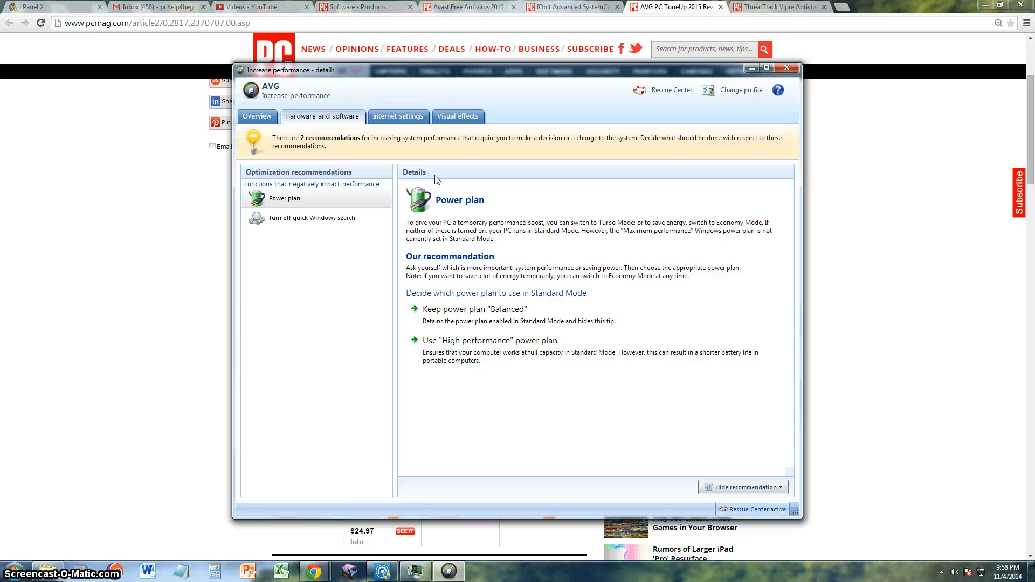
pyautogui.click(397, 116)
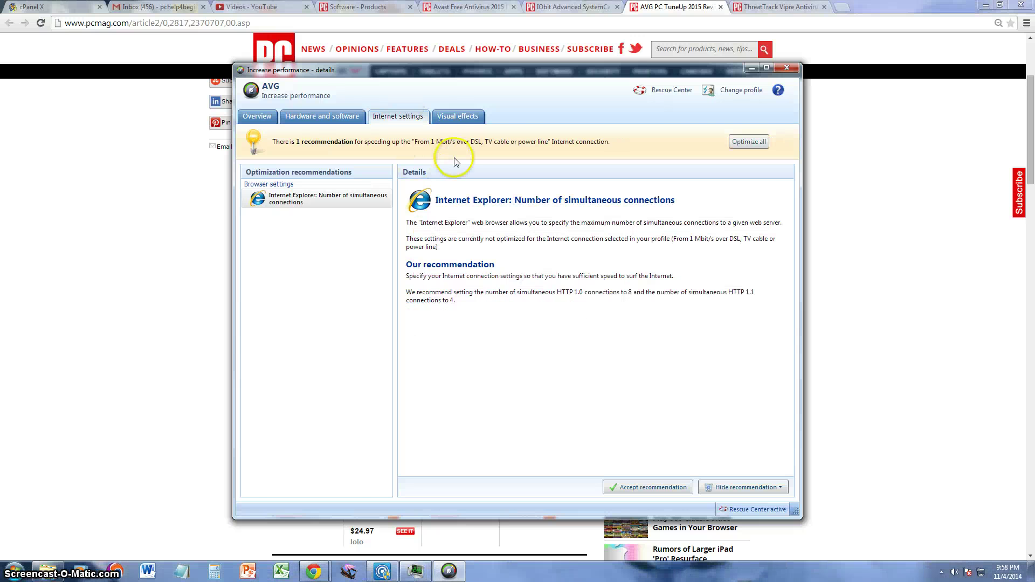
pyautogui.click(464, 116)
pyautogui.click(258, 116)
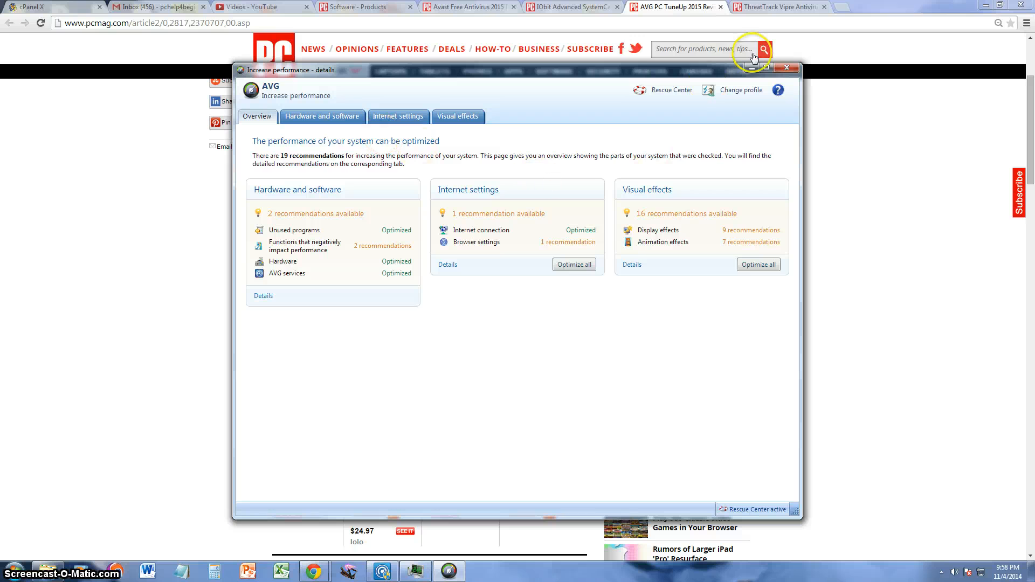
pyautogui.click(783, 68)
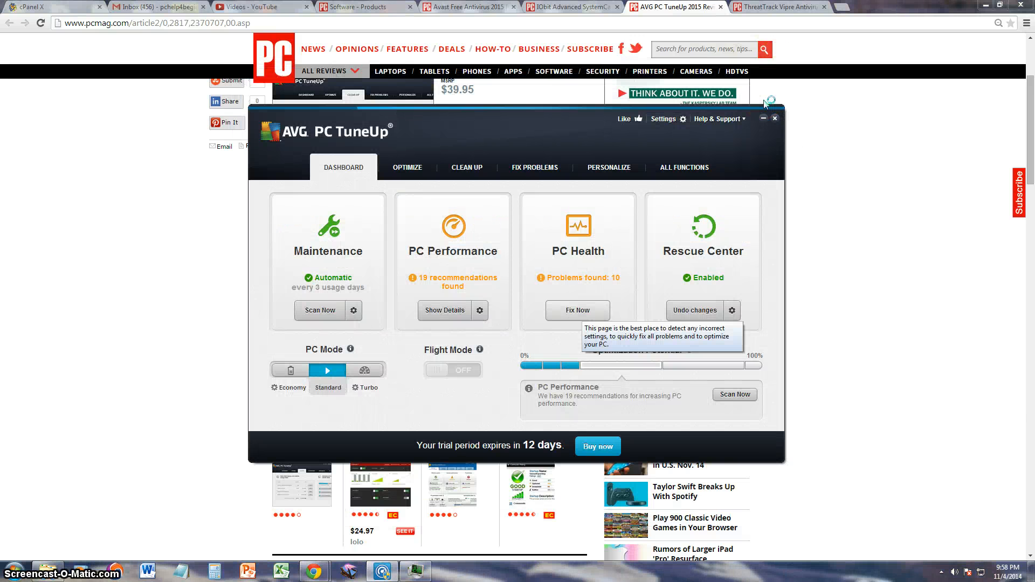
# Step: Show the PC health problems and step through Windows update and services shutdown issues
pyautogui.click(578, 310)
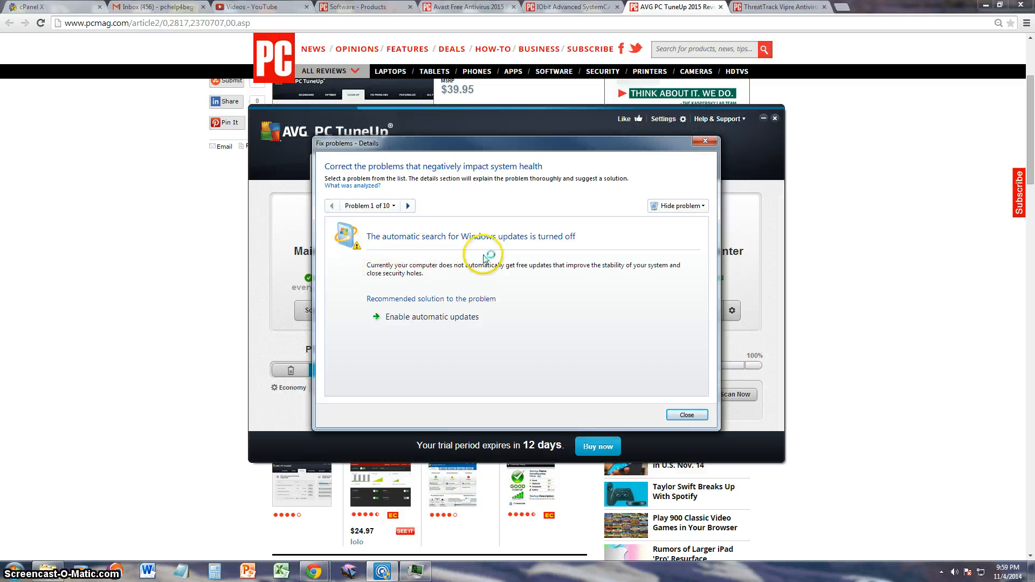
pyautogui.click(408, 207)
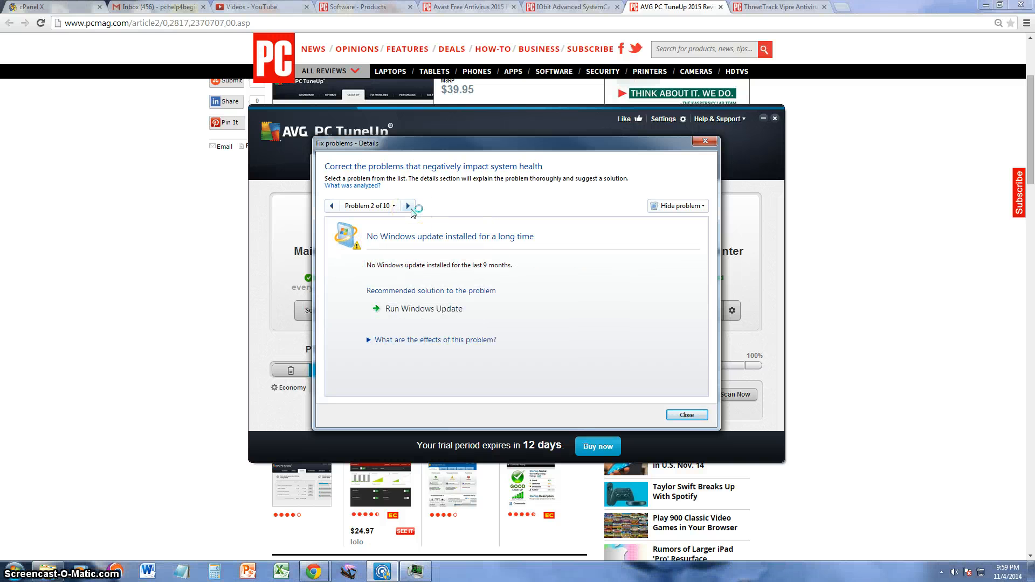
pyautogui.click(409, 206)
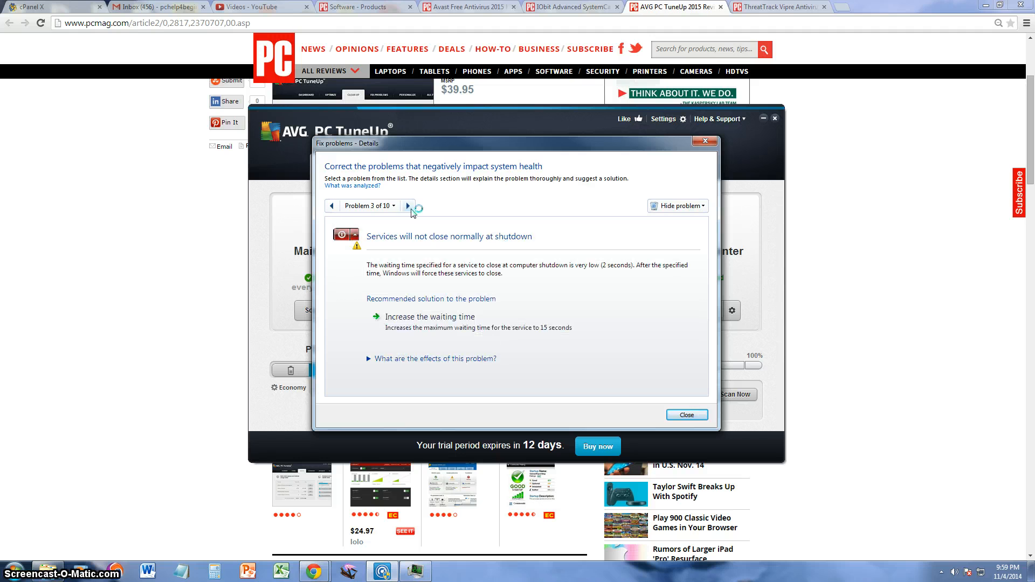
pyautogui.click(331, 205)
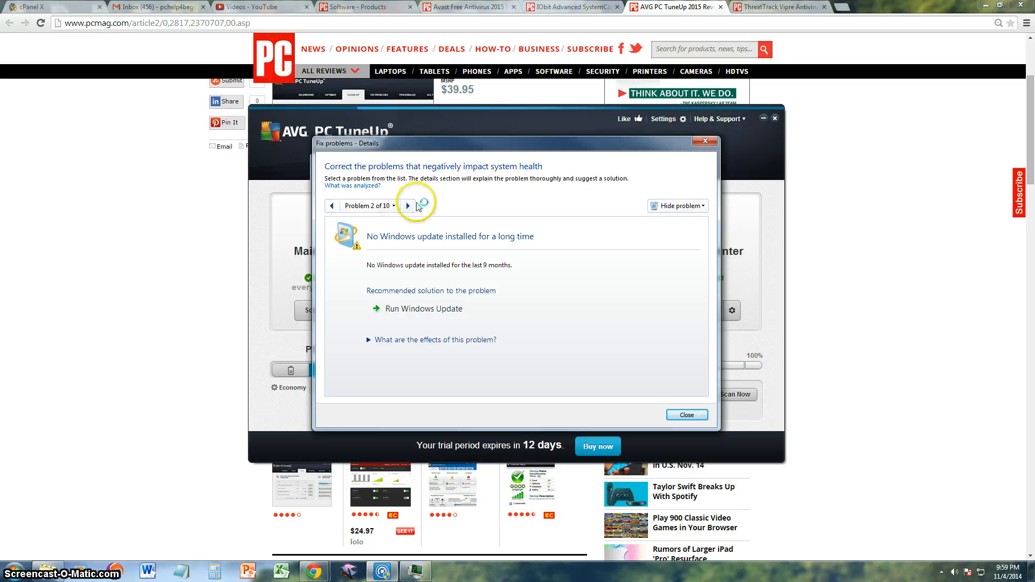
pyautogui.click(410, 205)
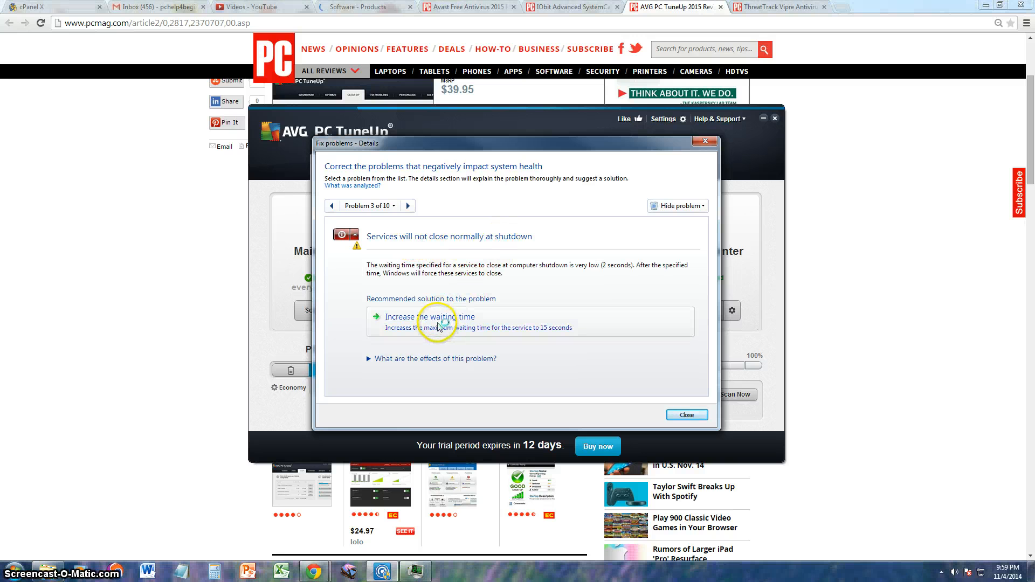
pyautogui.click(409, 206)
pyautogui.click(409, 207)
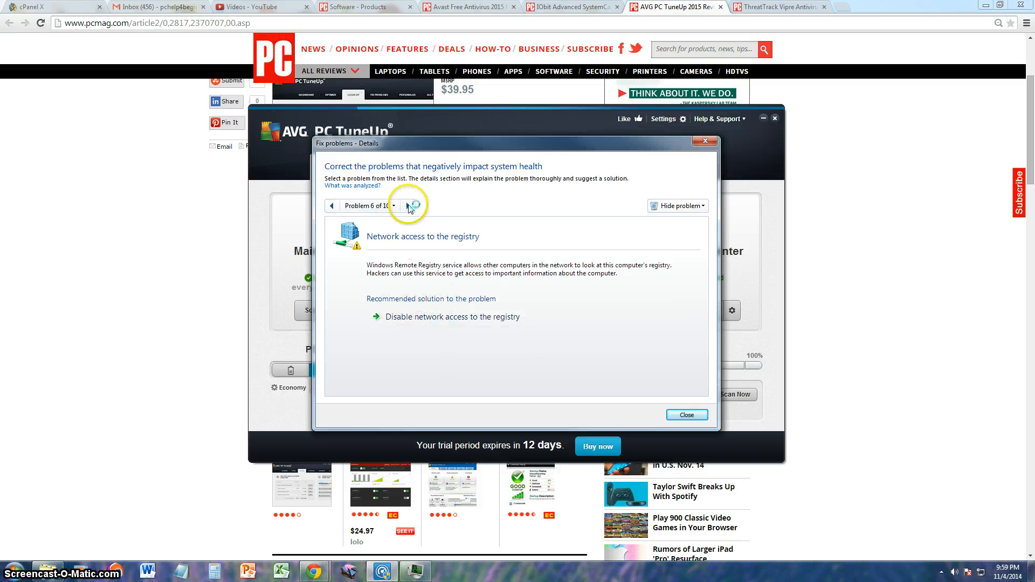
# Step: Continue through the Baidu Protect and Bnbase device problems to the final system-drive problem
pyautogui.click(408, 206)
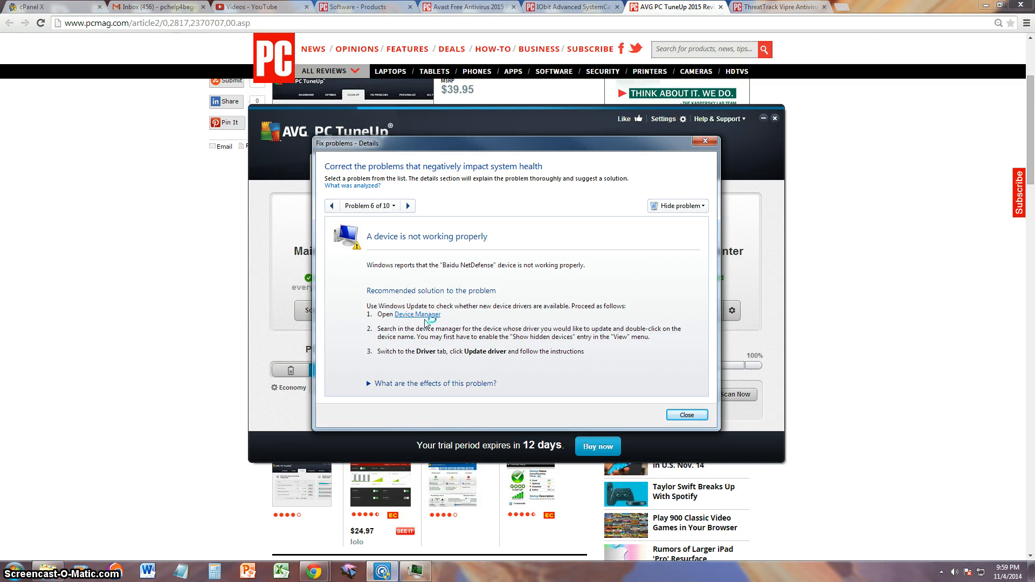
pyautogui.click(408, 206)
pyautogui.click(408, 205)
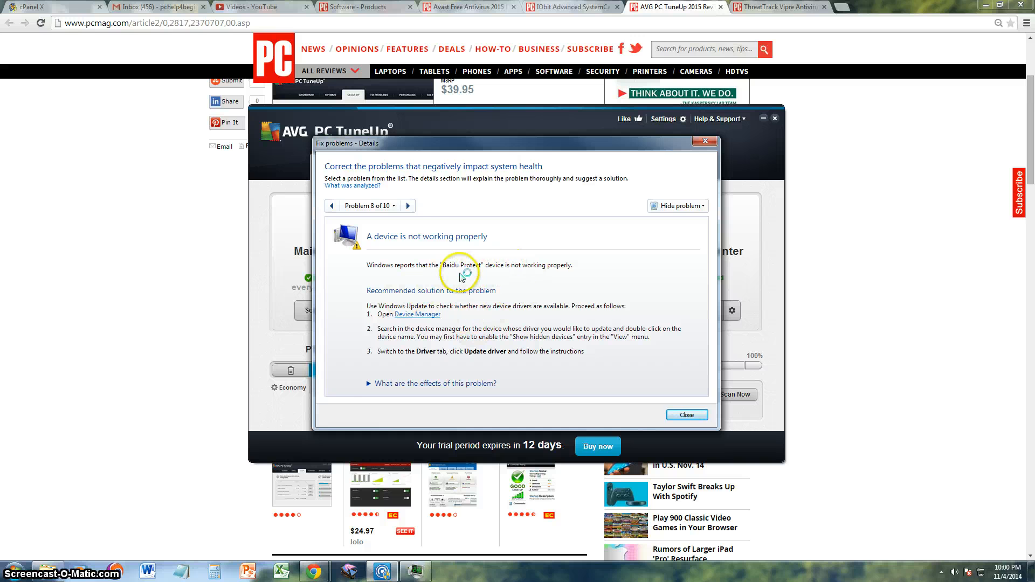
pyautogui.click(409, 206)
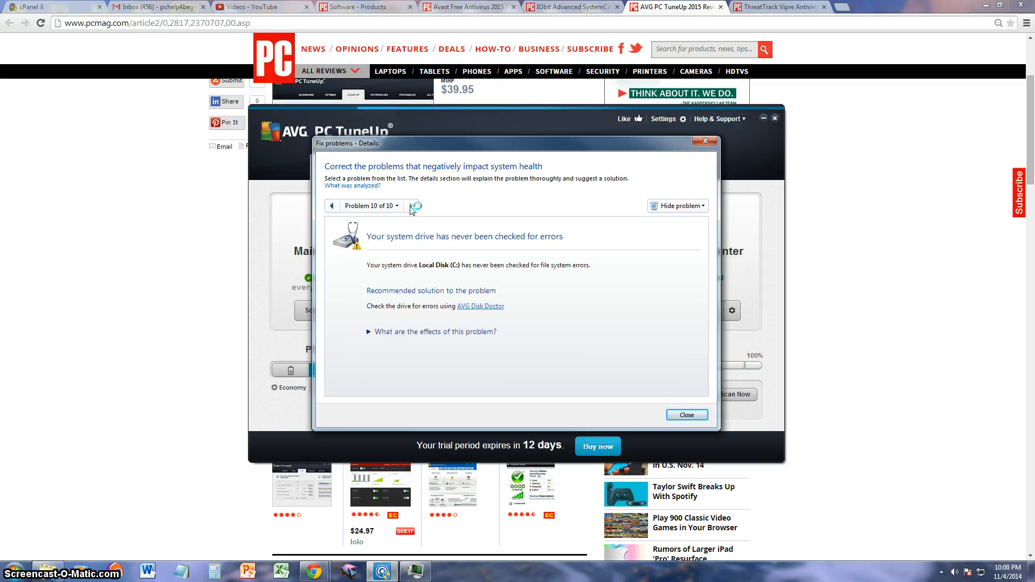
pyautogui.doubleClick(332, 206)
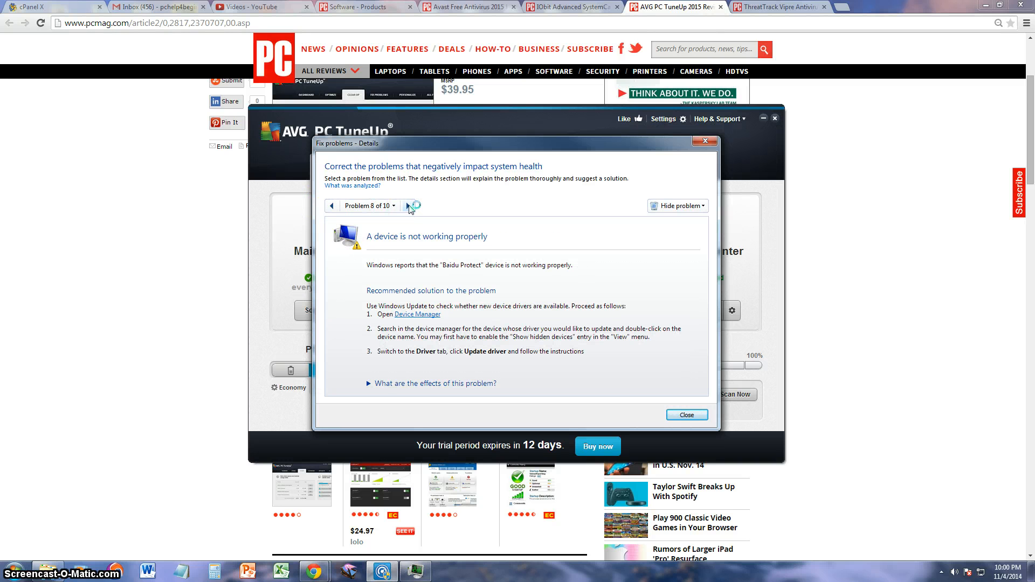
pyautogui.click(410, 206)
pyautogui.click(409, 206)
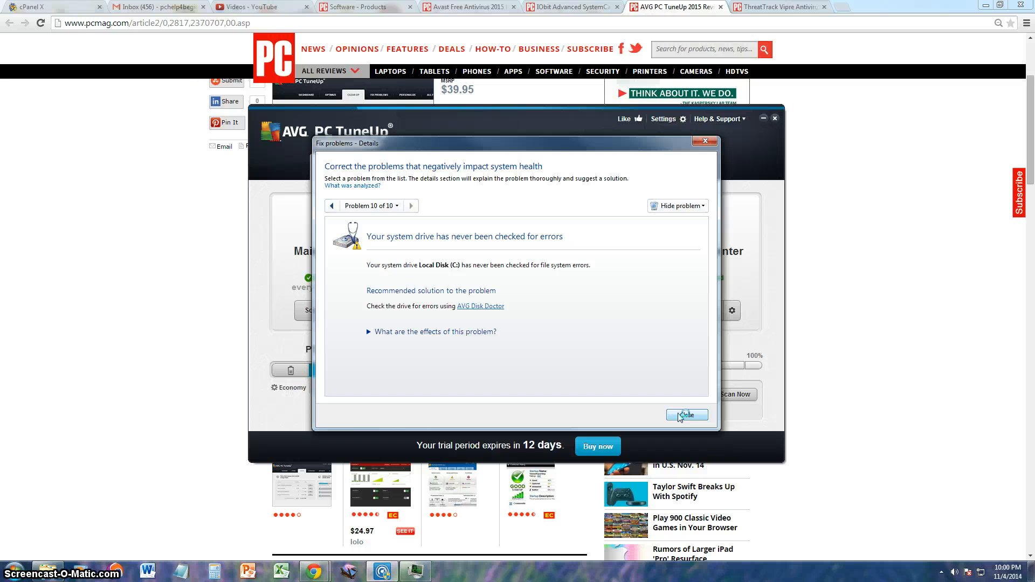
# Step: Close the problems view and set Rescue Center backups to delete after 2 days, then view update settings
pyautogui.click(686, 415)
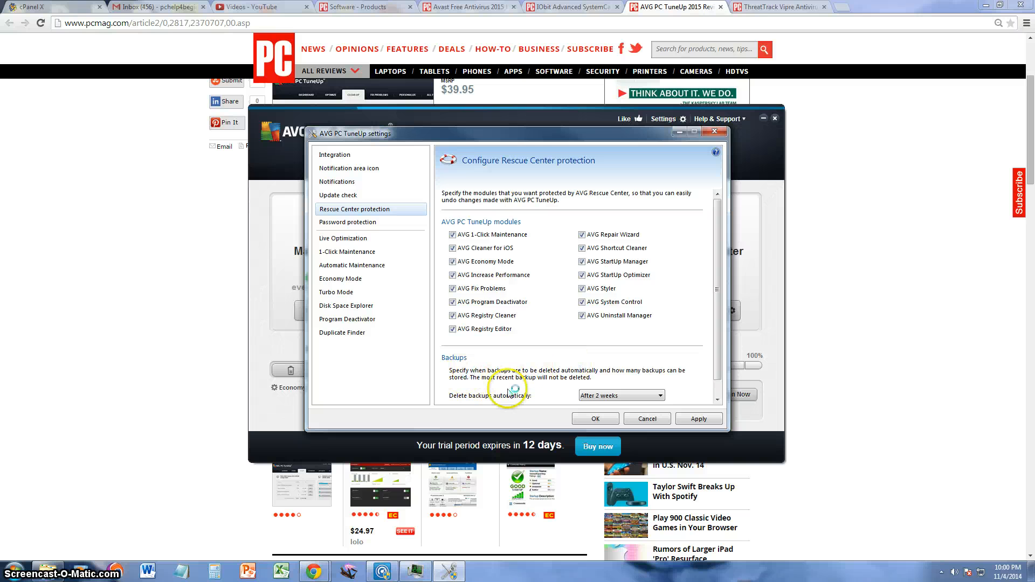
pyautogui.click(616, 395)
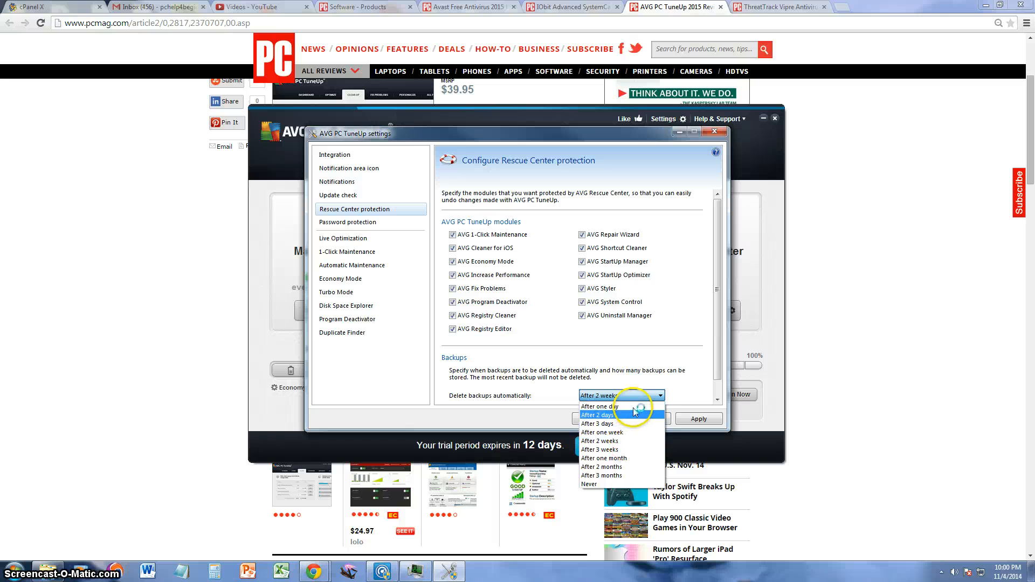
pyautogui.click(632, 417)
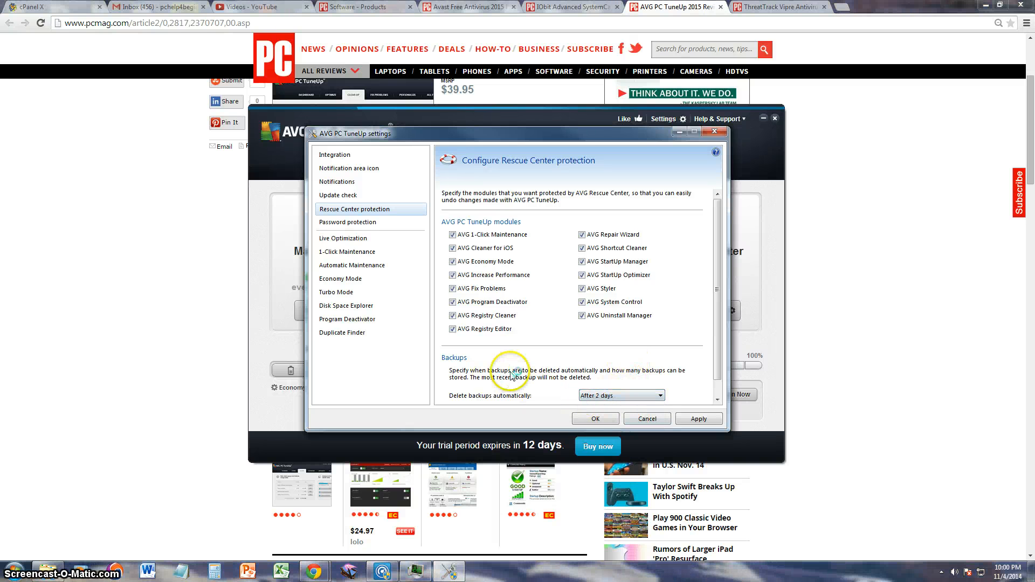
pyautogui.click(366, 221)
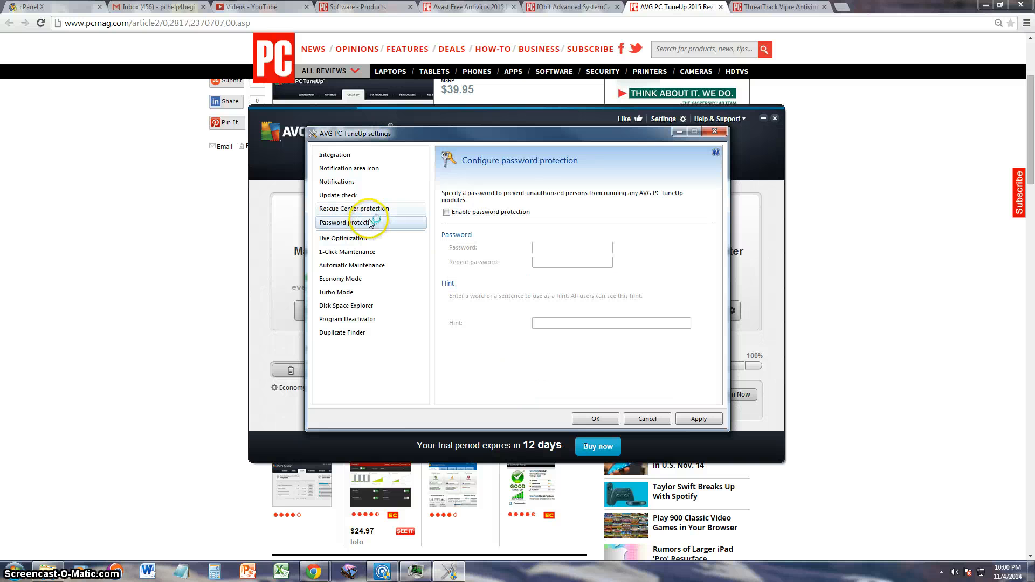
pyautogui.click(360, 198)
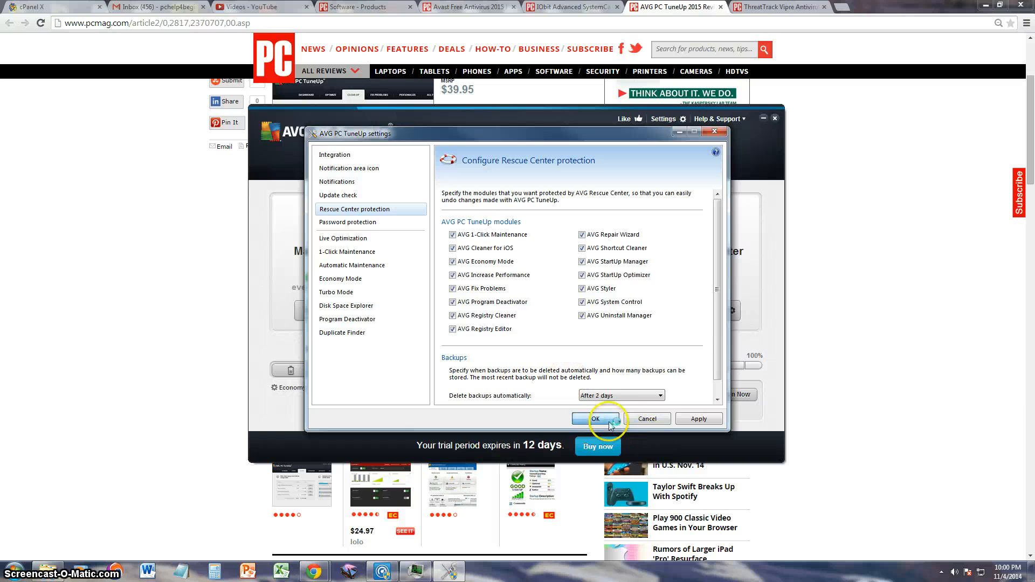
# Step: Confirm the settings with OK and bring up Windows Task Manager
pyautogui.click(646, 419)
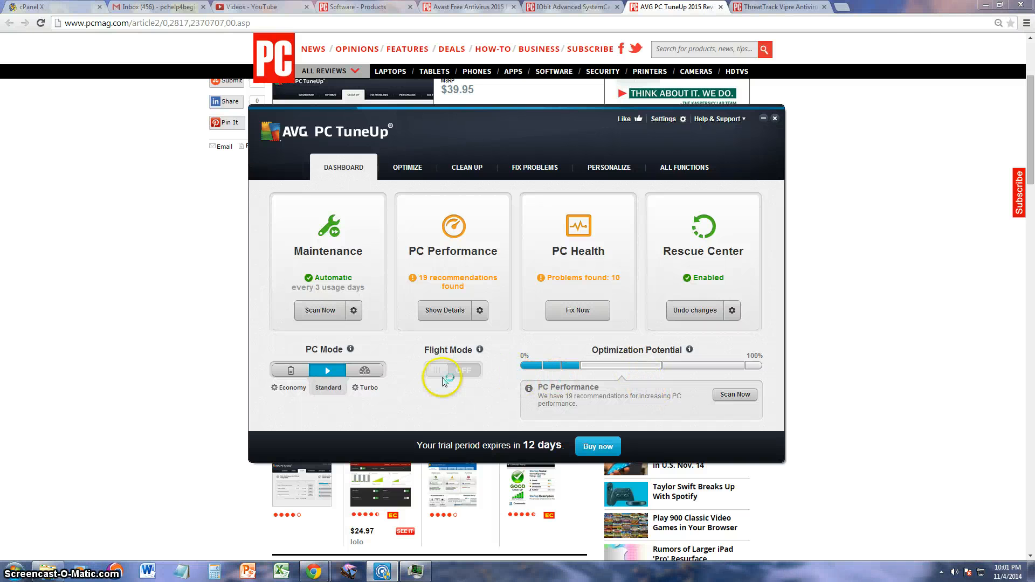
pyautogui.click(367, 385)
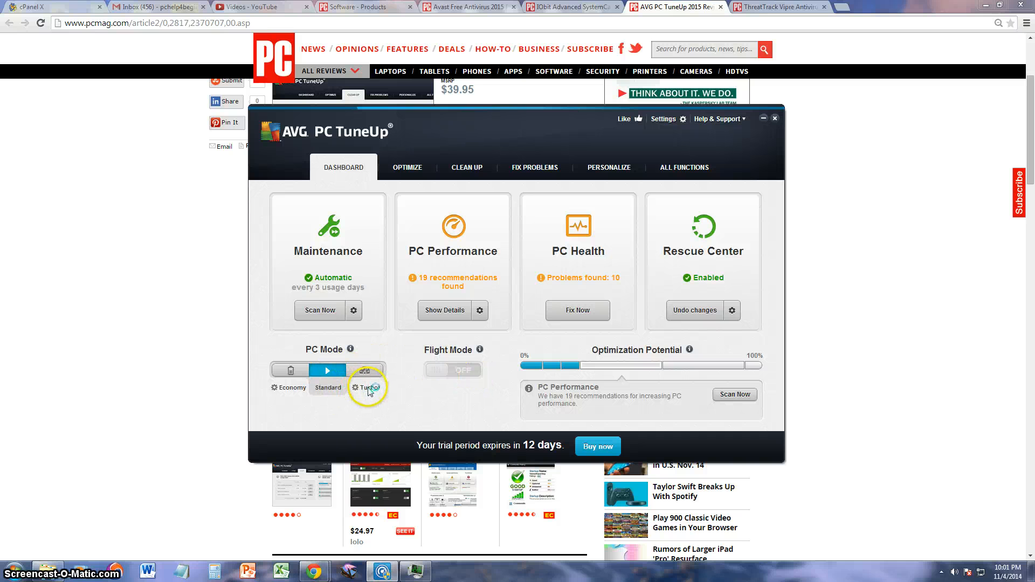
pyautogui.click(427, 573)
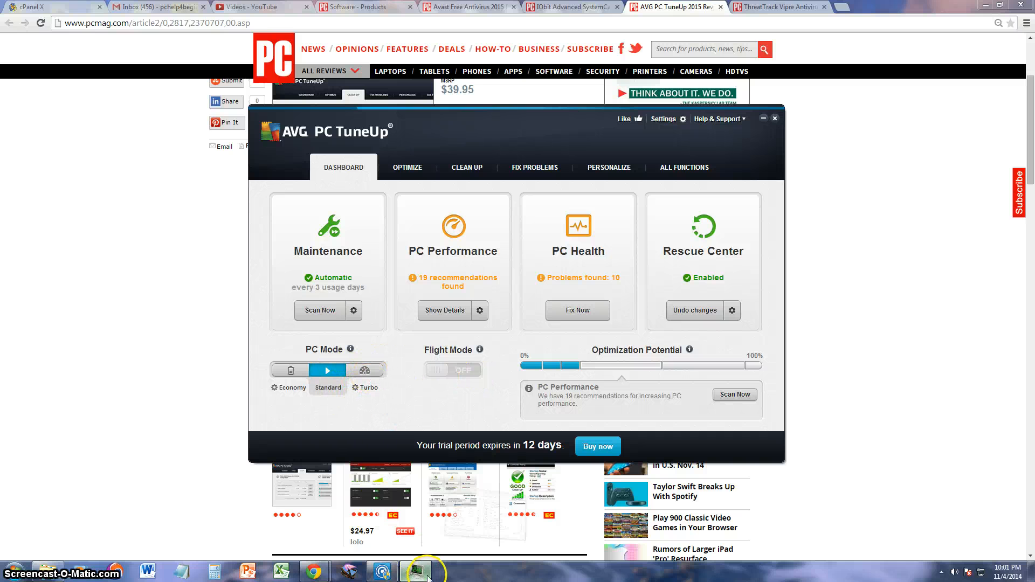
# Step: Show Task Manager's performance graphs and position it over the dashboard to watch memory
pyautogui.click(741, 176)
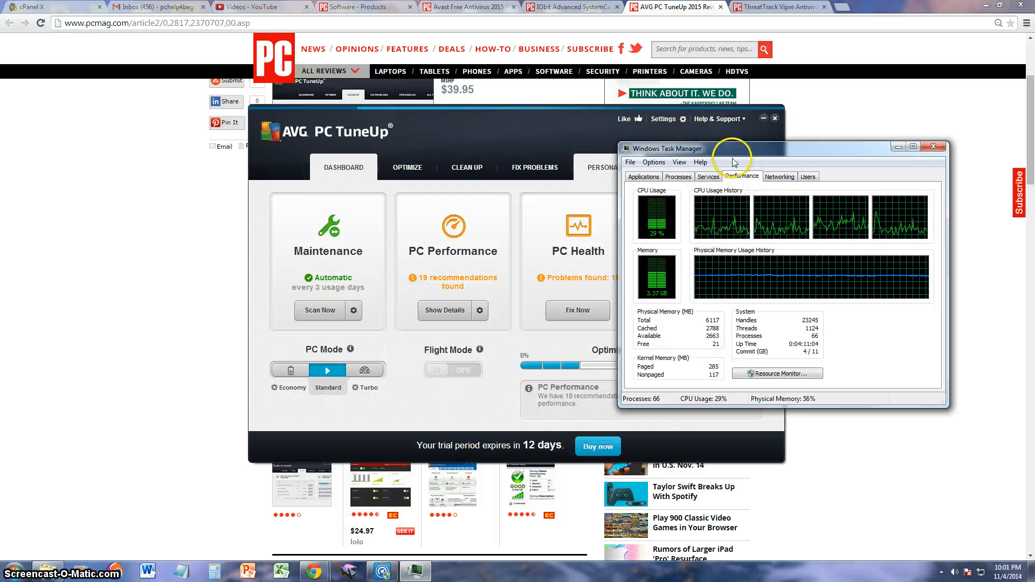
pyautogui.moveTo(732, 158); pyautogui.dragTo(745, 185)
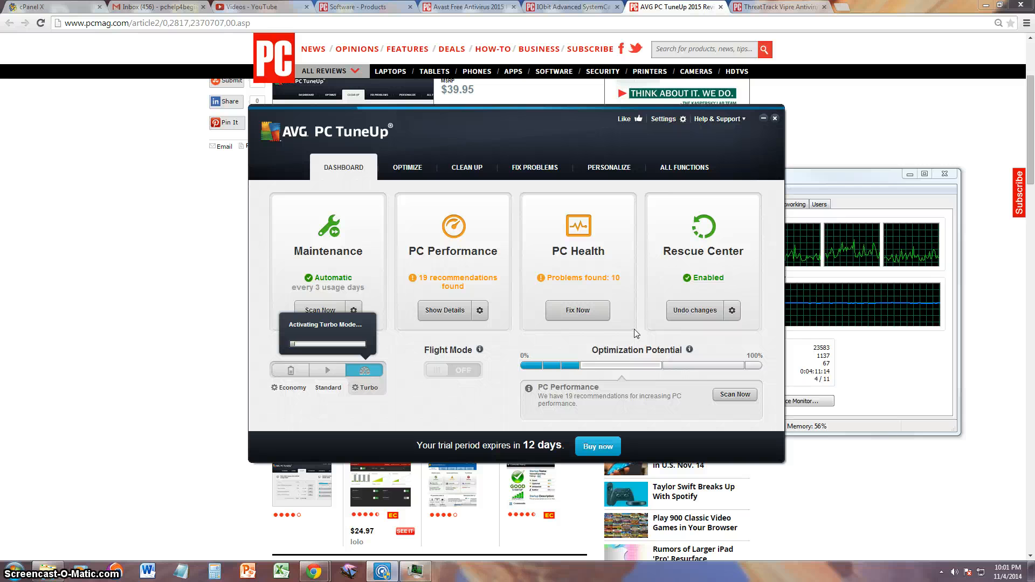
pyautogui.moveTo(823, 180); pyautogui.dragTo(821, 189)
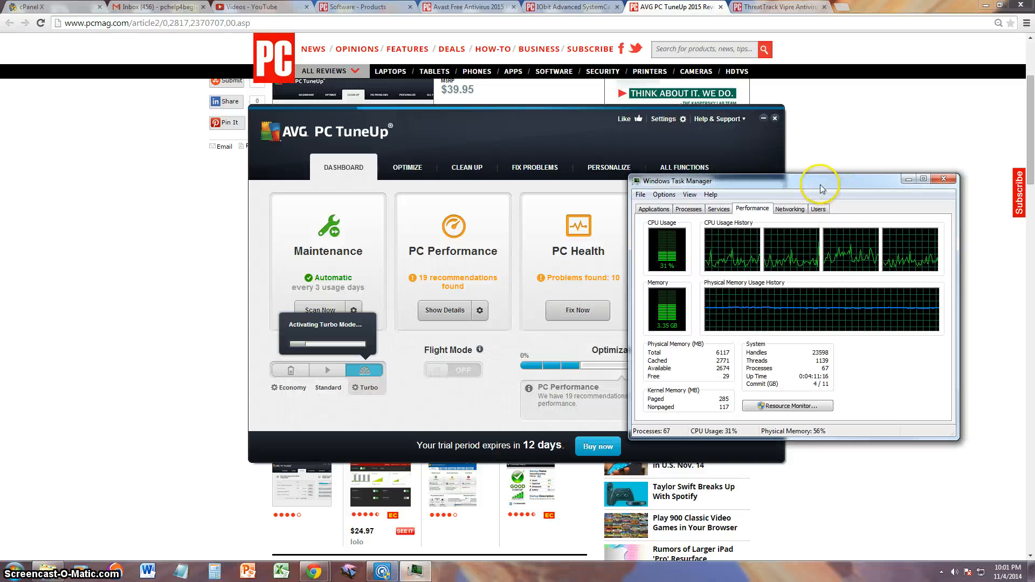
pyautogui.doubleClick(815, 182)
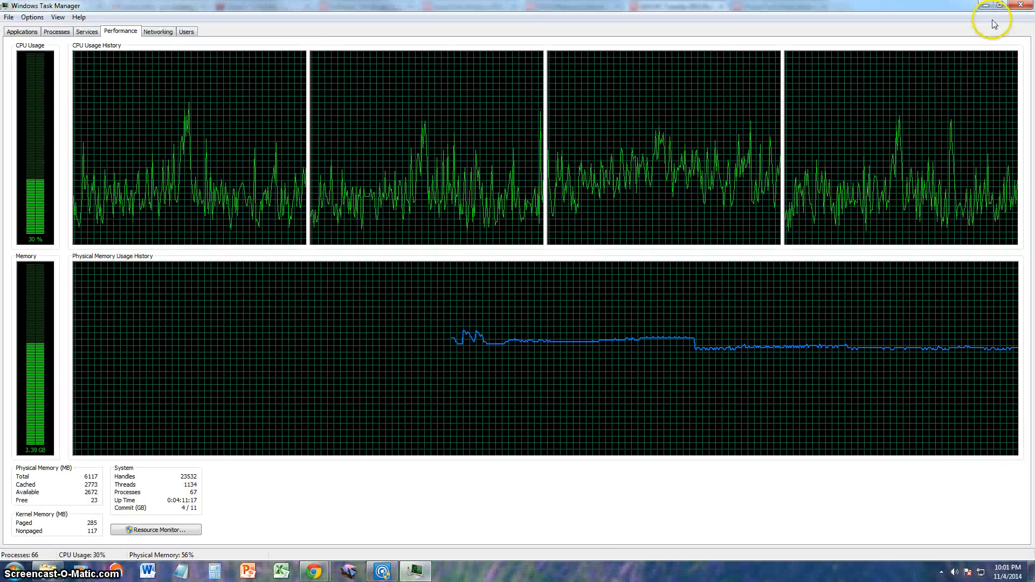
pyautogui.click(1001, 5)
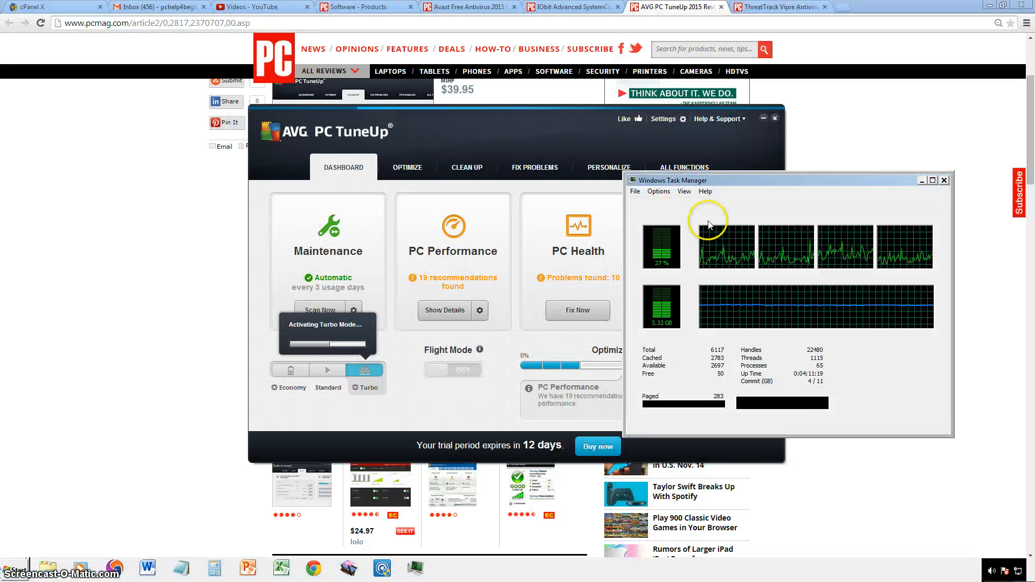
# Step: Resize and reposition Task Manager beside the dashboard as physical memory falls under Turbo mode
pyautogui.doubleClick(709, 227)
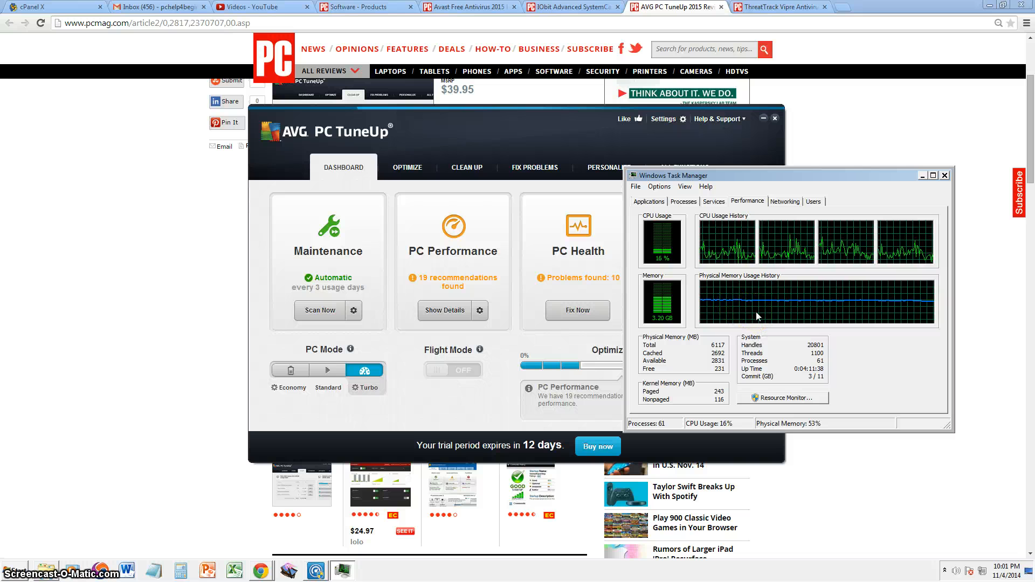
pyautogui.moveTo(722, 177); pyautogui.dragTo(718, 181)
pyautogui.doubleClick(720, 172)
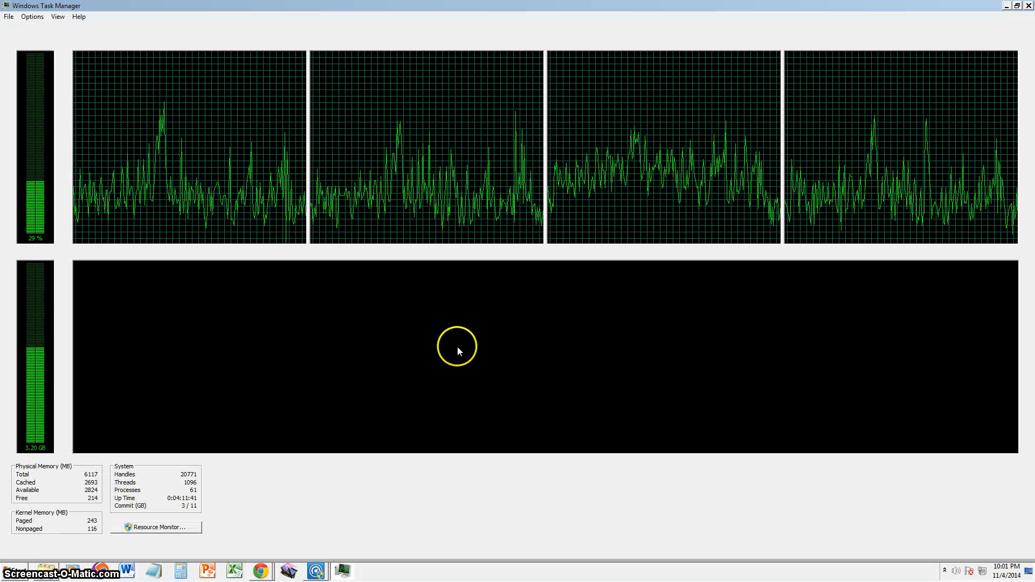
pyautogui.click(1017, 6)
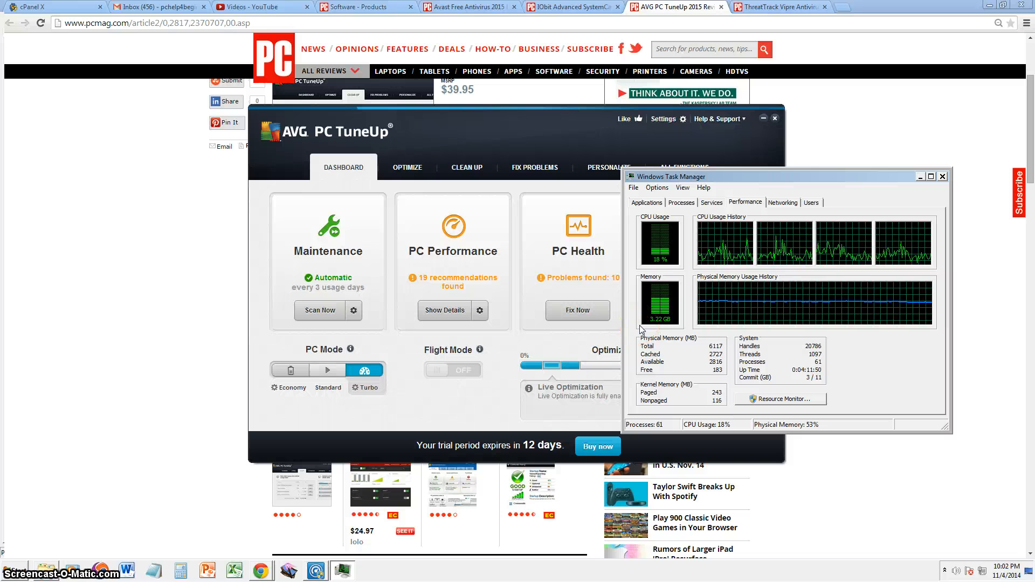
# Step: Switch AVG back to Standard mode and close the Task Manager performance monitor
pyautogui.click(327, 370)
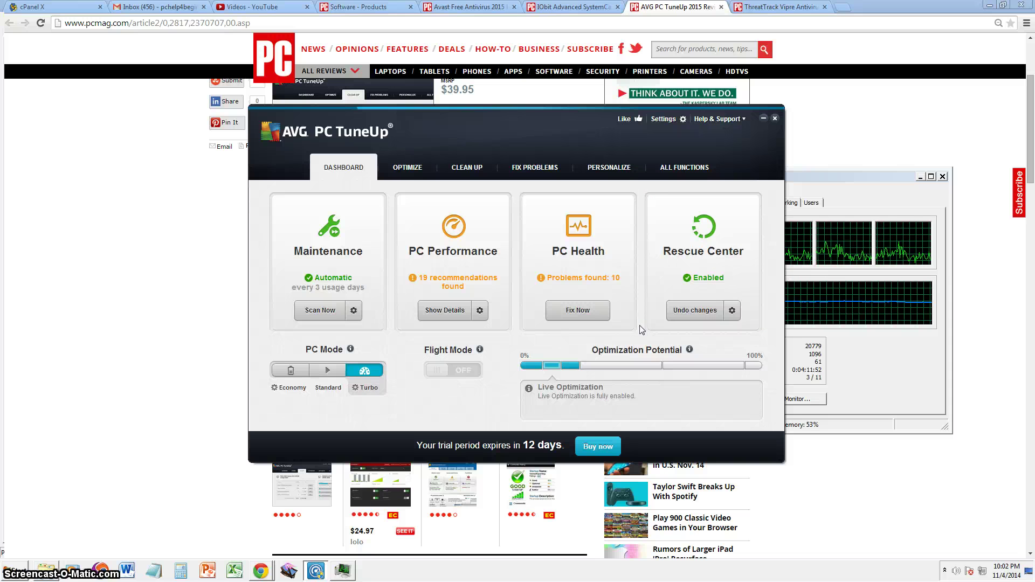
pyautogui.doubleClick(836, 293)
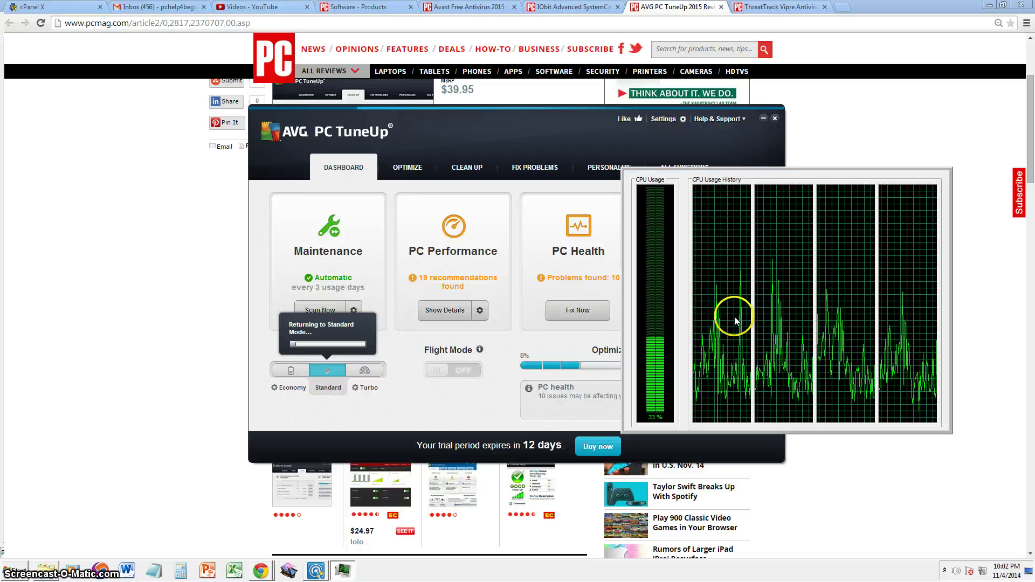
pyautogui.doubleClick(835, 172)
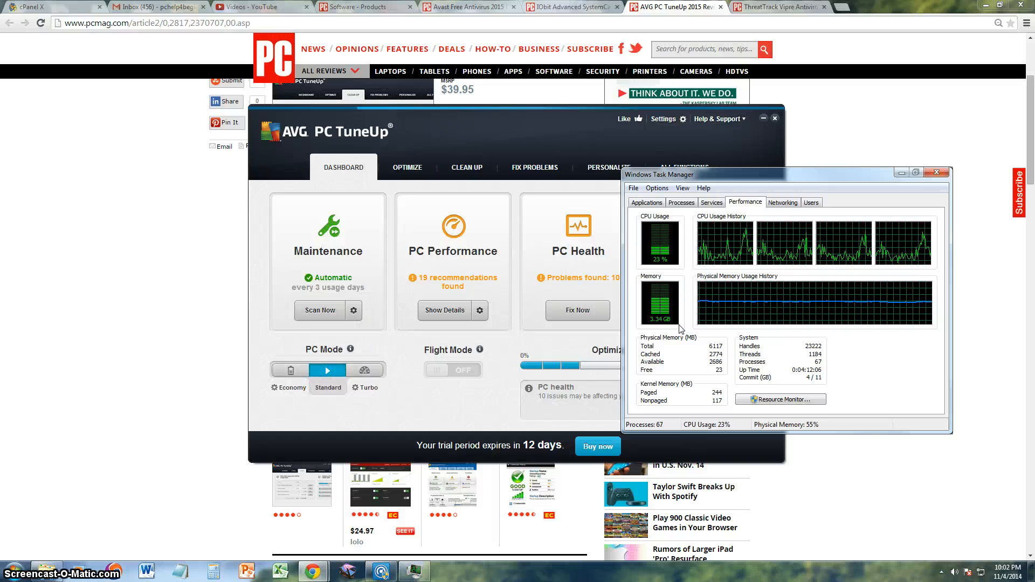
pyautogui.click(938, 173)
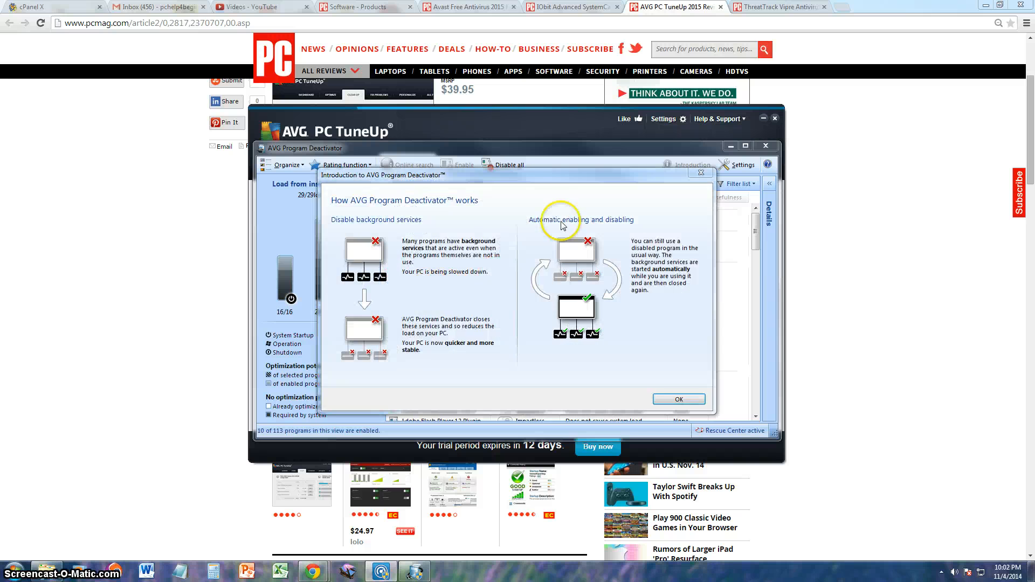
# Step: Dismiss the Program Deactivator introduction with OK
pyautogui.click(677, 399)
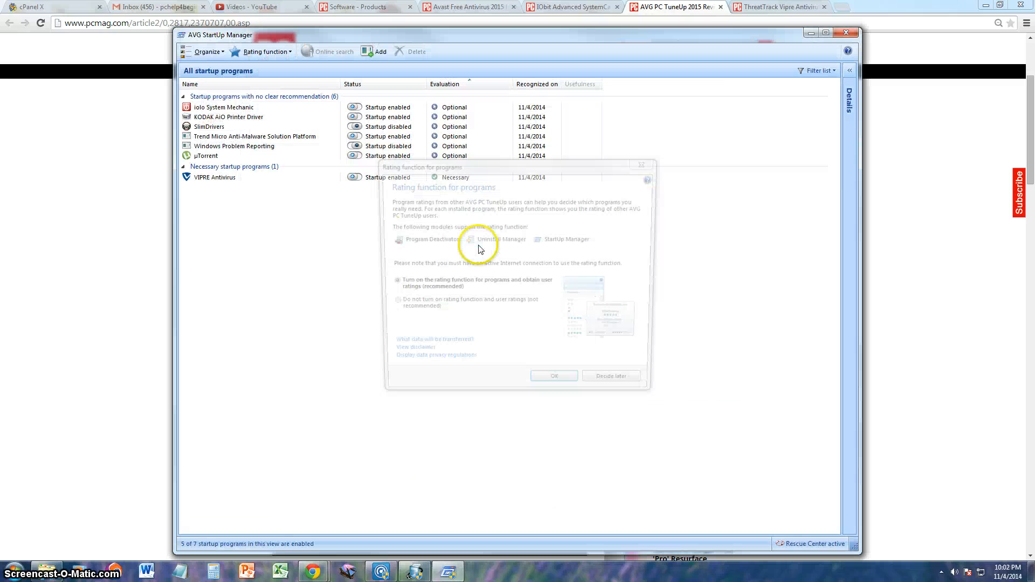
# Step: Dismiss the ratings prompt, re-enable iolo System Mechanic's startup entry and close StartUp Manager
pyautogui.click(647, 164)
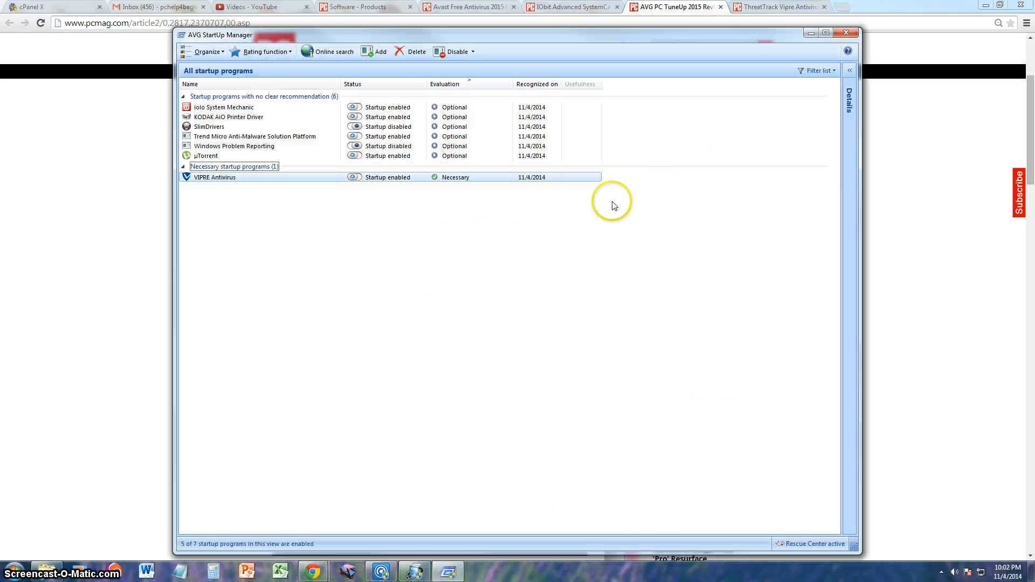
pyautogui.doubleClick(310, 33)
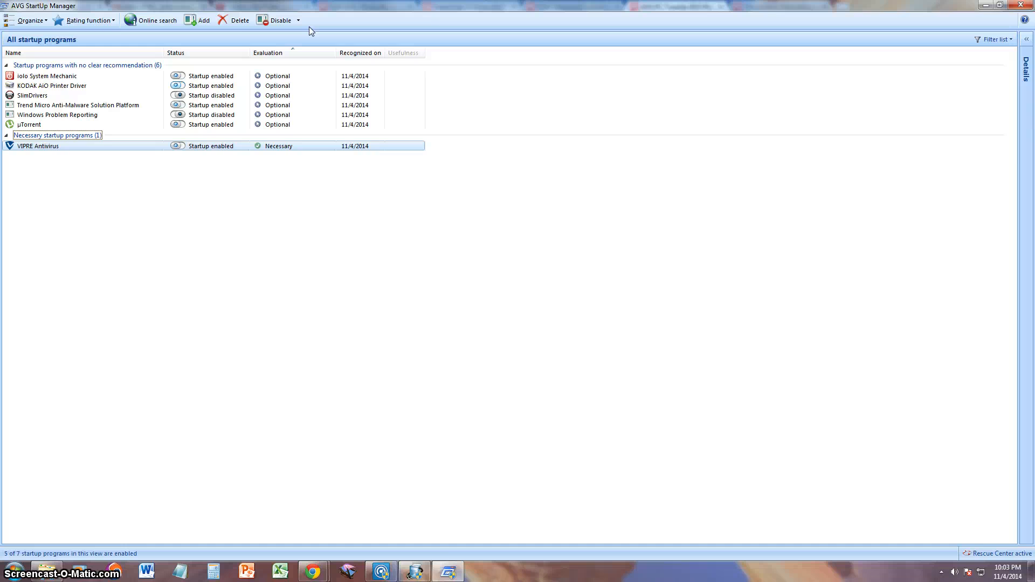
pyautogui.click(1000, 5)
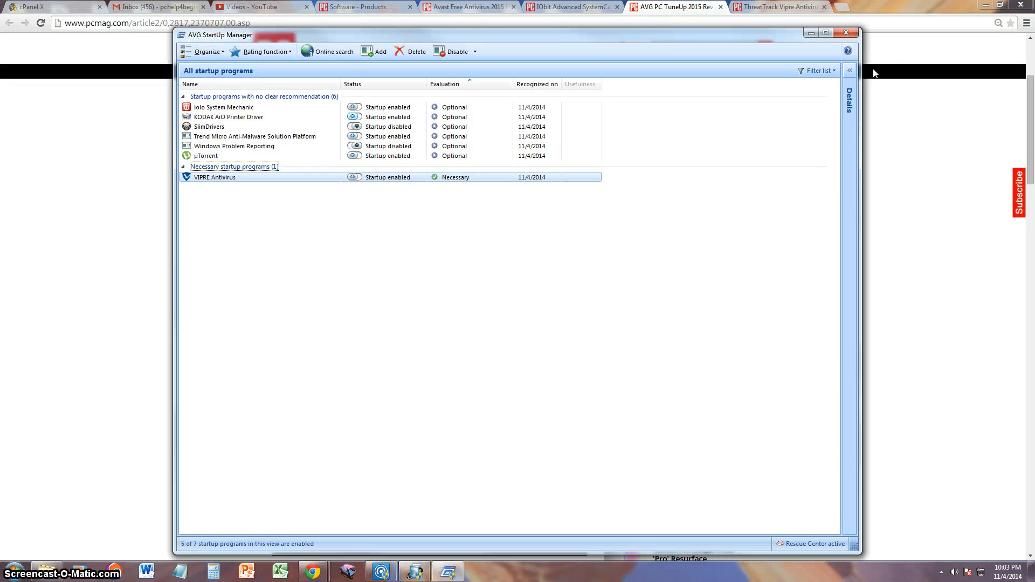
pyautogui.press('Home')
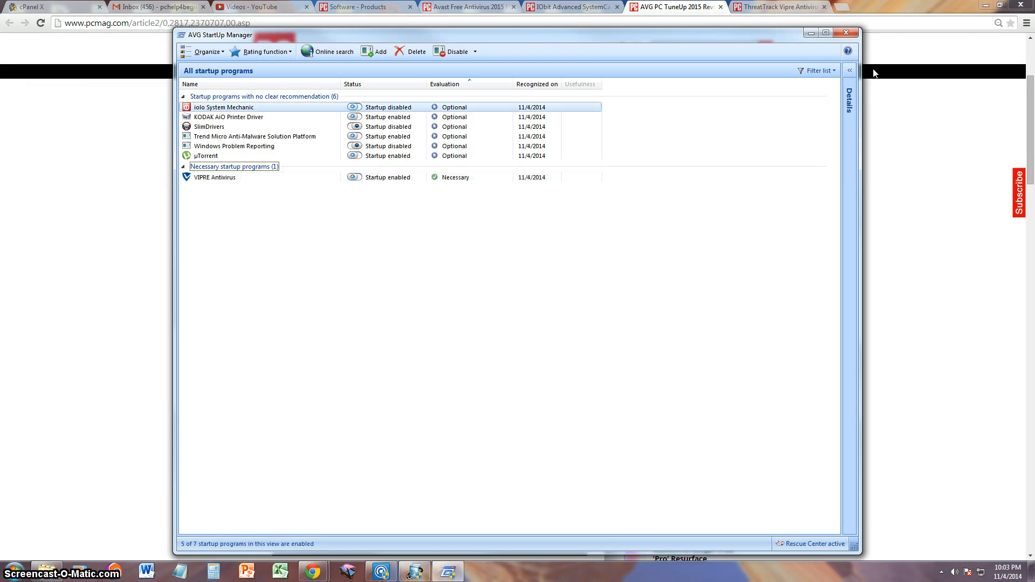
pyautogui.press('space')
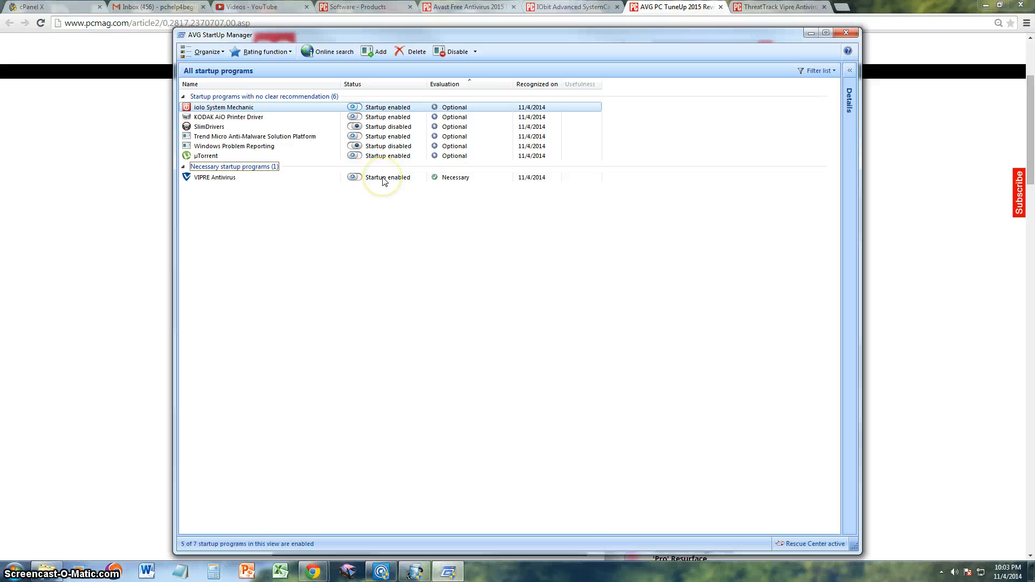
pyautogui.click(846, 32)
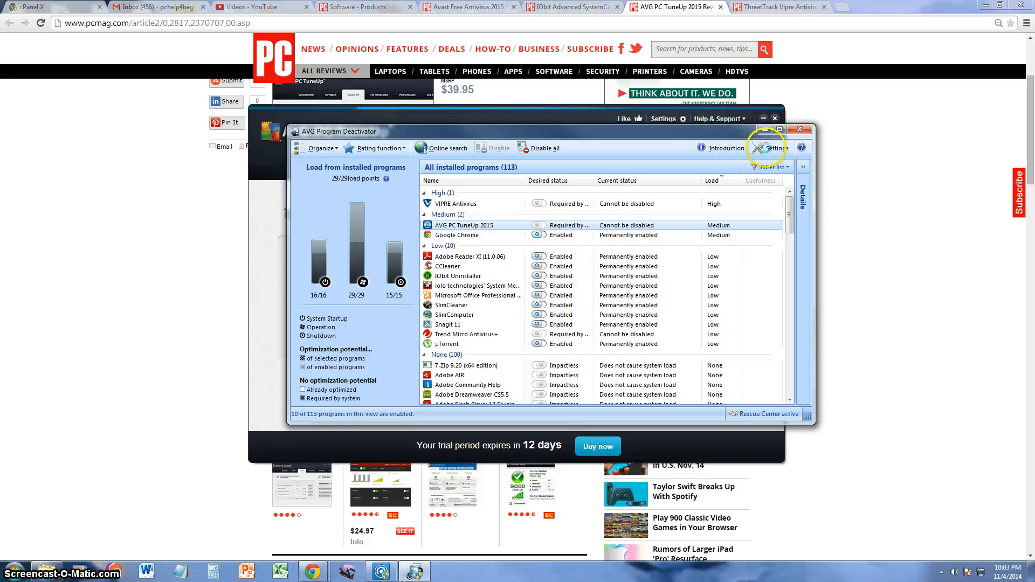
# Step: Close Program Deactivator and browse the Dashboard, Optimize and Clean Up sections
pyautogui.click(803, 132)
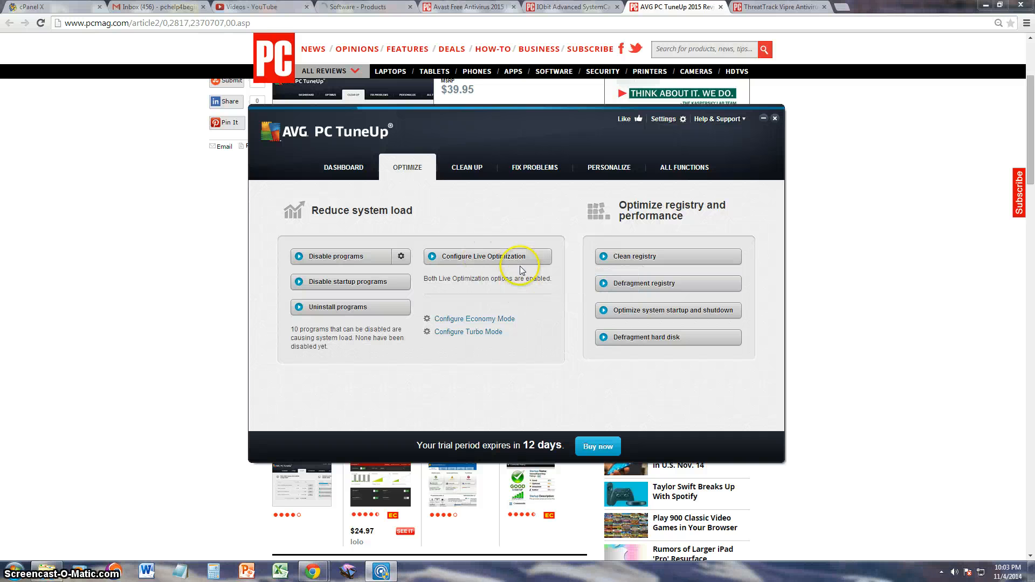
pyautogui.click(471, 255)
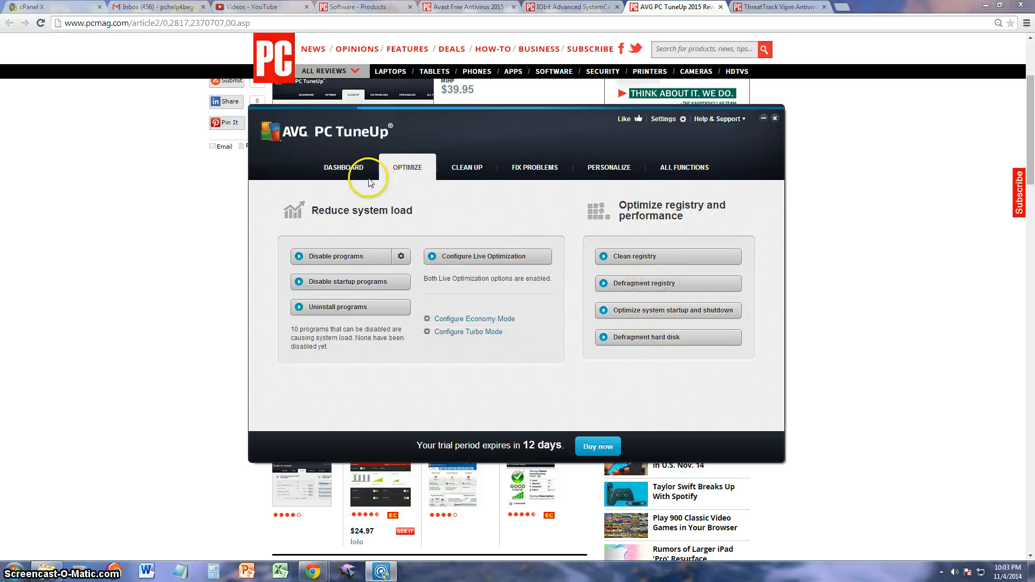
pyautogui.click(356, 168)
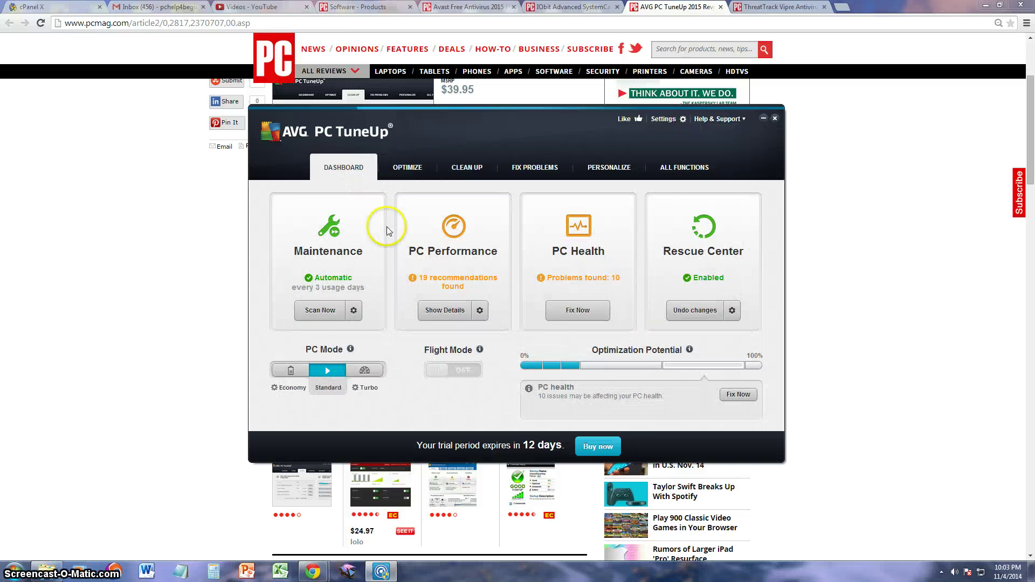
pyautogui.click(407, 168)
# Step: Revisit Dashboard and Clean Up, then land on the Fix Problems section
pyautogui.click(467, 168)
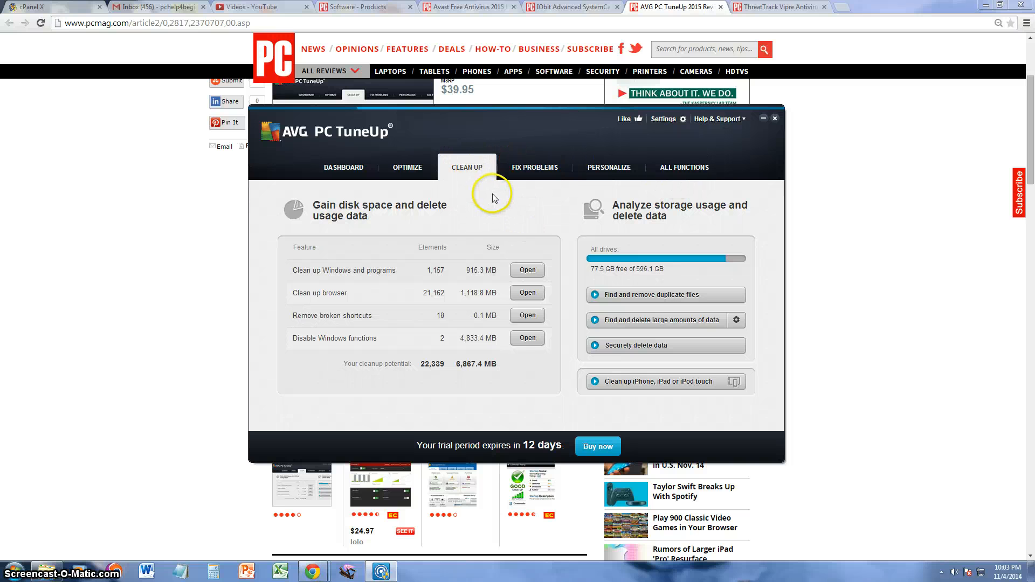
pyautogui.click(345, 169)
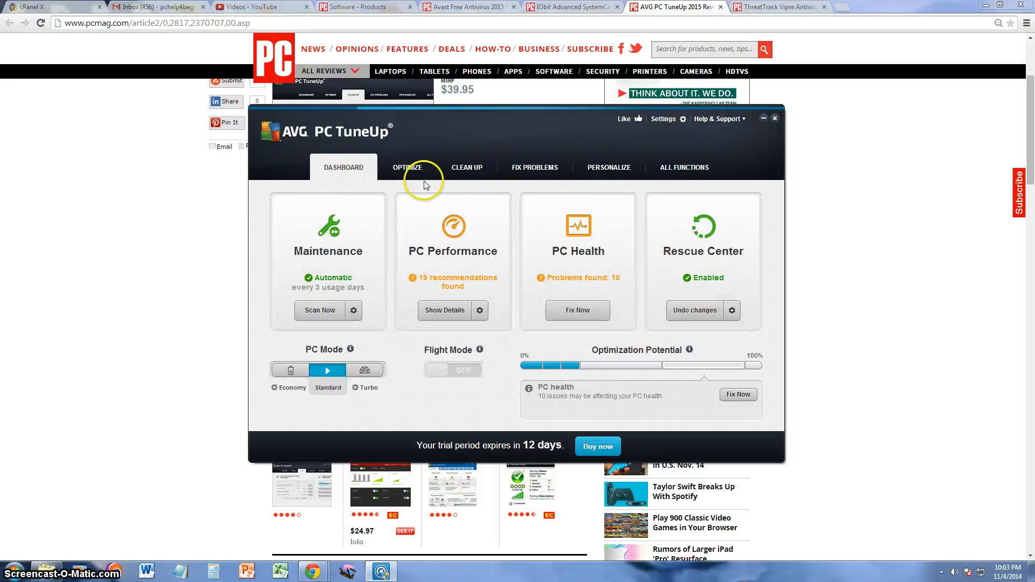
pyautogui.click(473, 167)
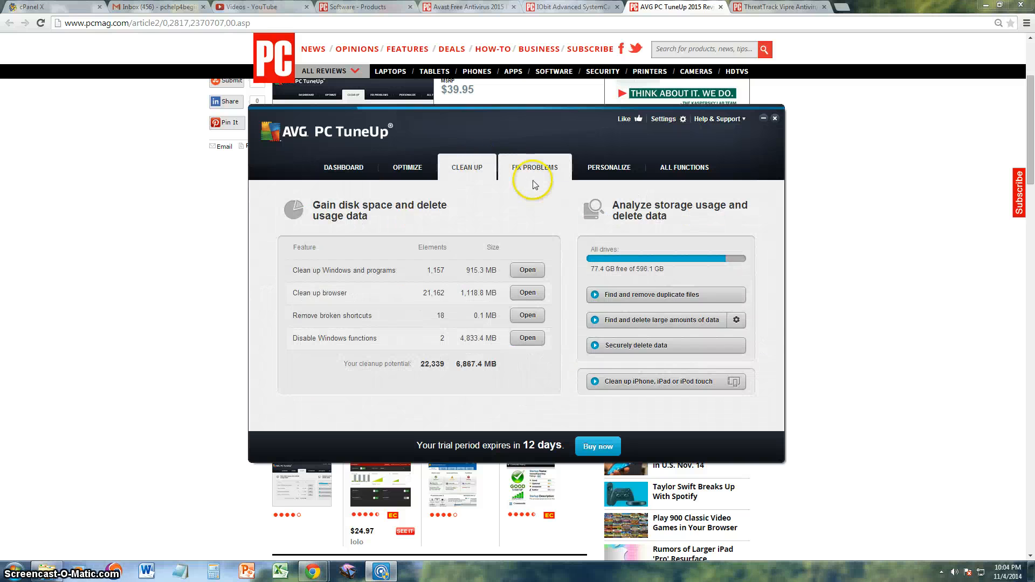
pyautogui.click(536, 171)
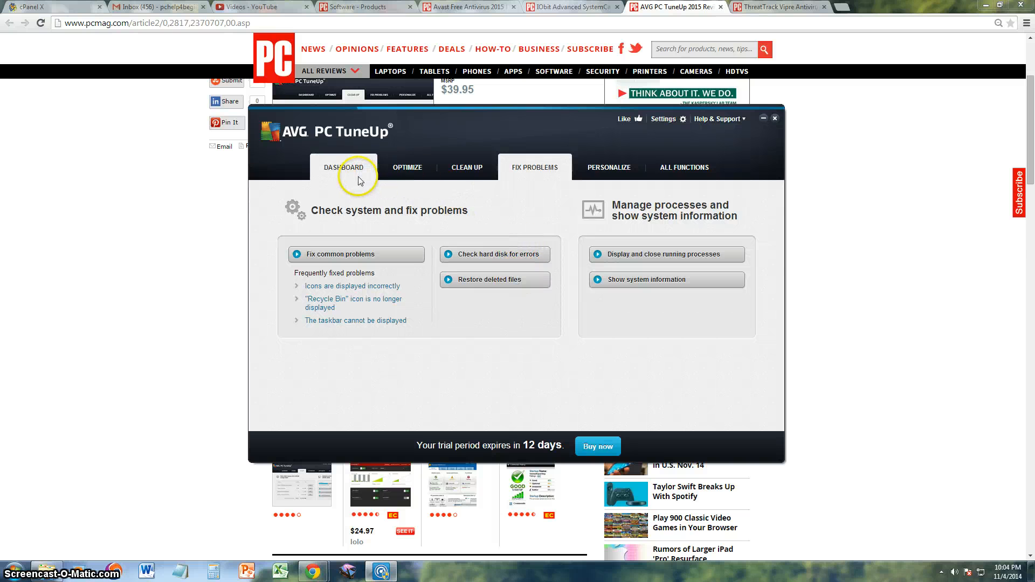
pyautogui.click(659, 258)
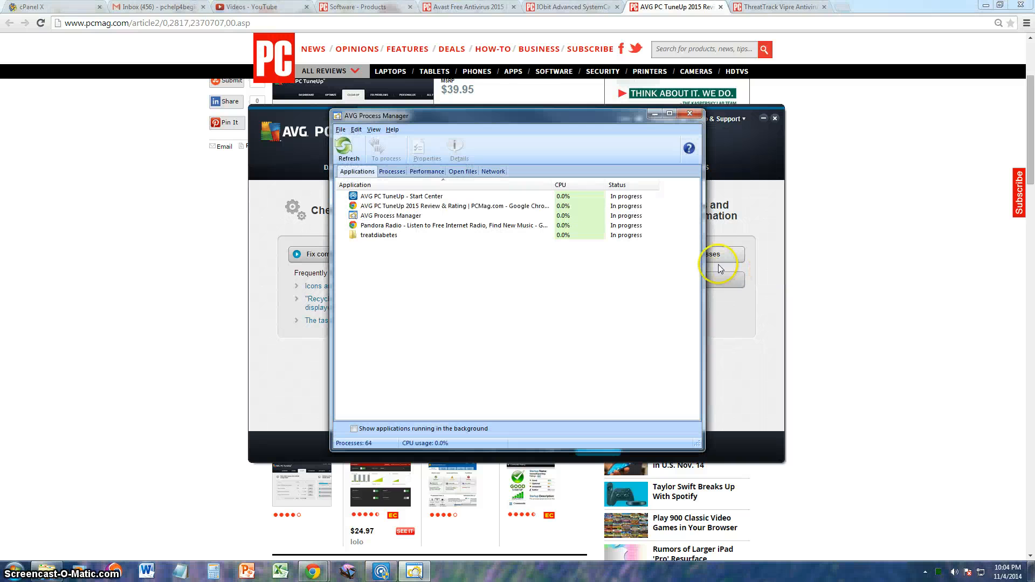
pyautogui.rightClick(523, 571)
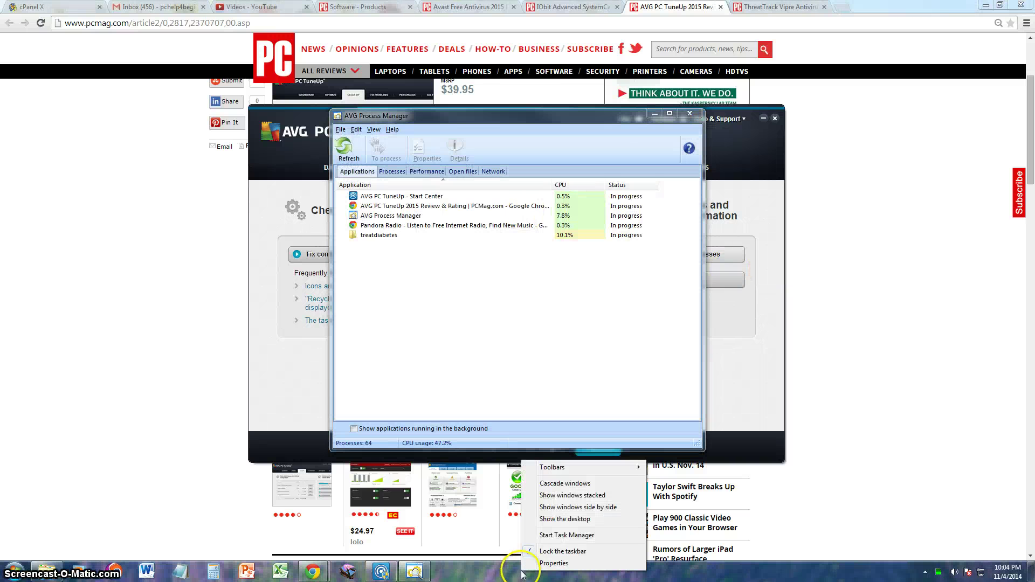
pyautogui.click(566, 535)
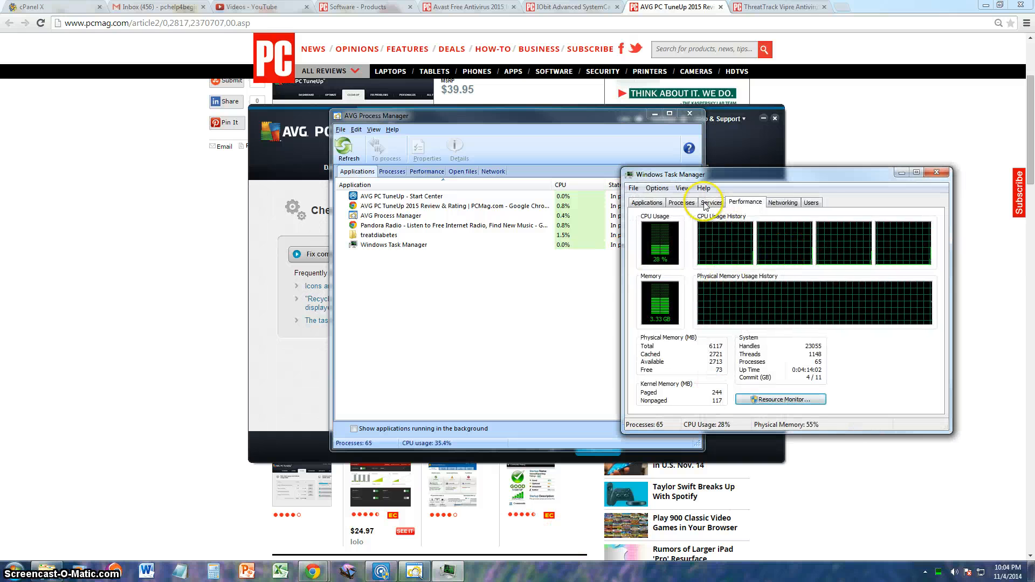
pyautogui.click(682, 202)
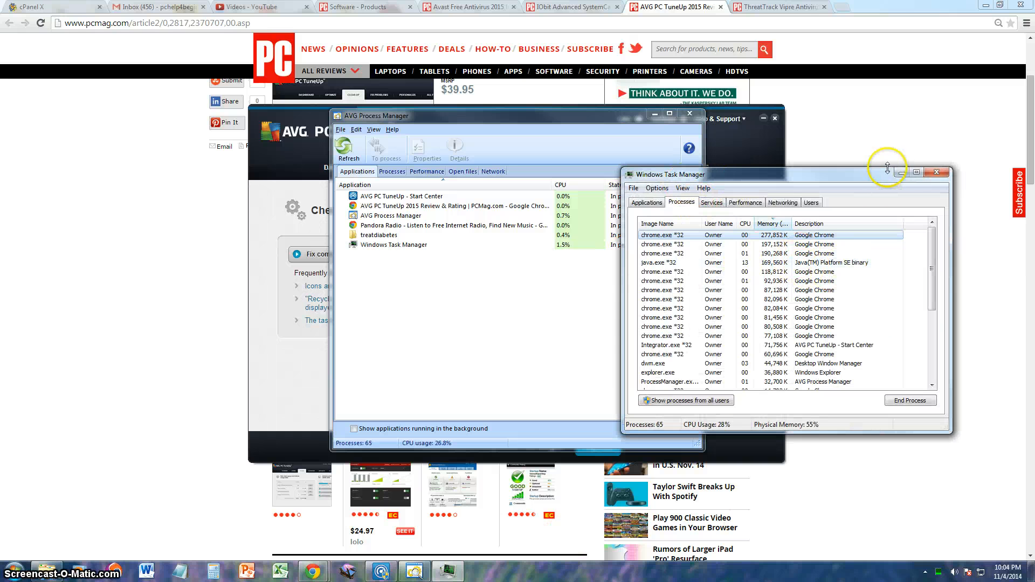
pyautogui.click(936, 172)
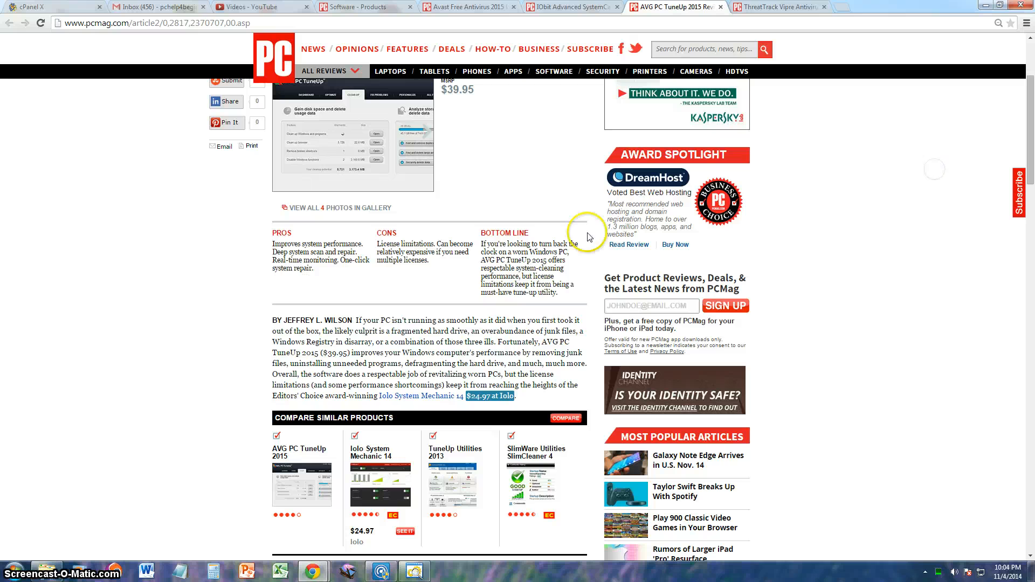
pyautogui.click(414, 572)
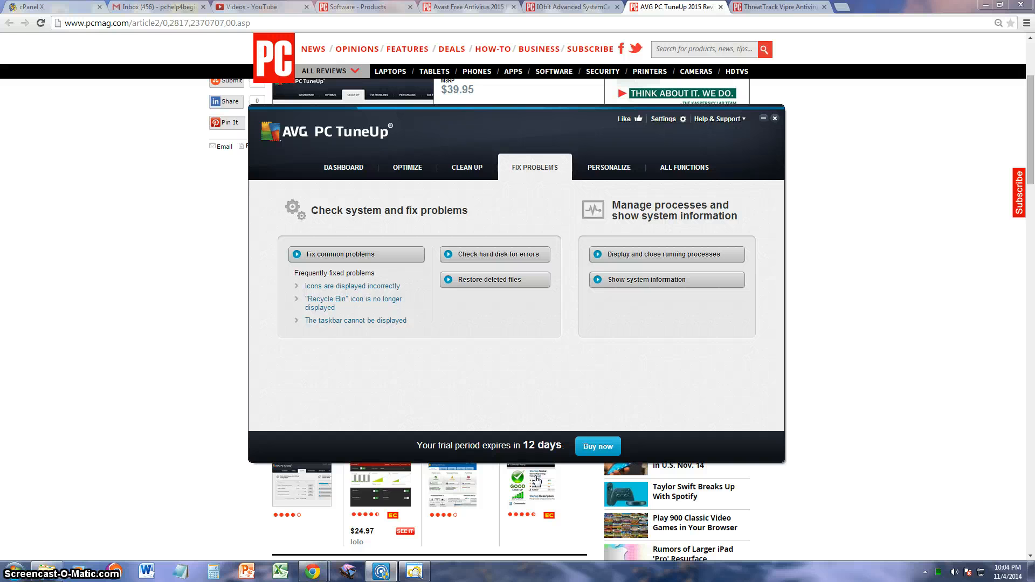
pyautogui.click(716, 253)
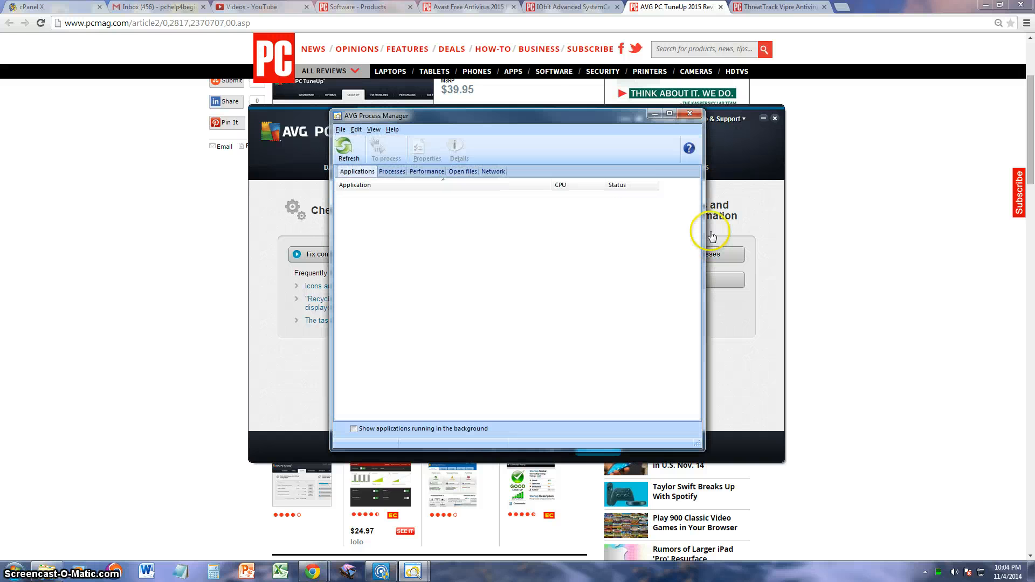
pyautogui.click(691, 116)
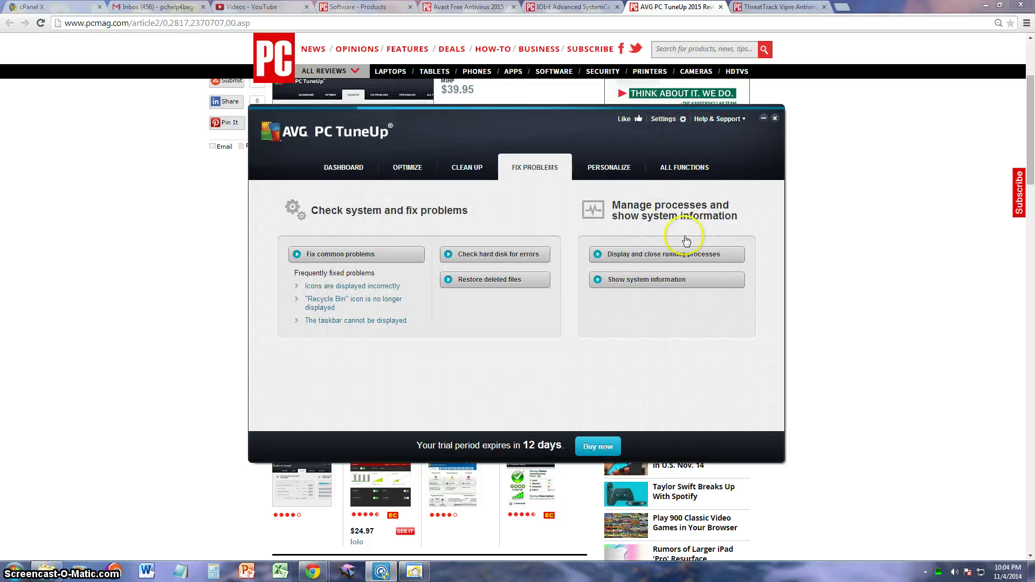
# Step: Visit Personalize, then show the All Functions overview of every tool by category
pyautogui.click(630, 177)
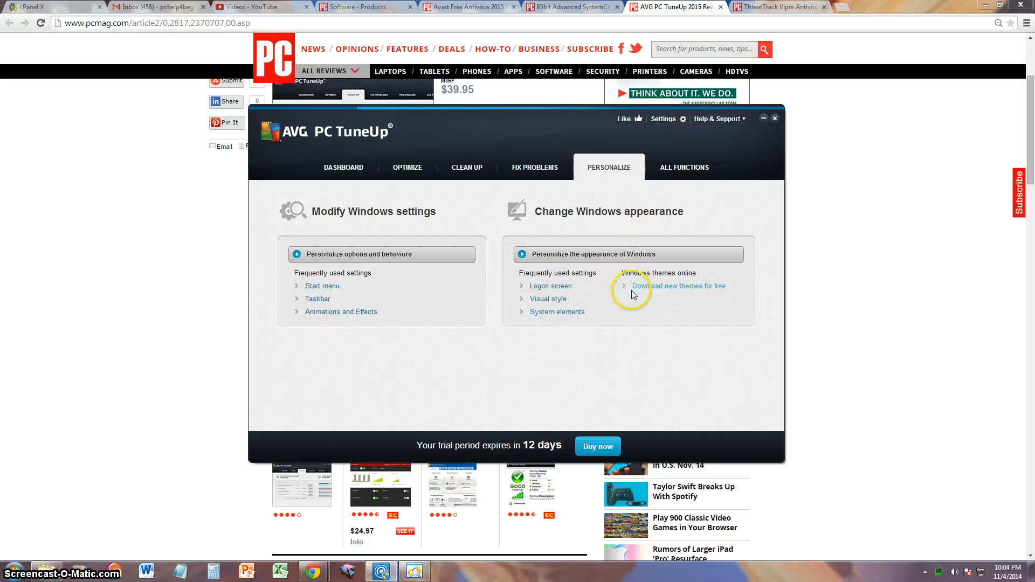
pyautogui.click(699, 178)
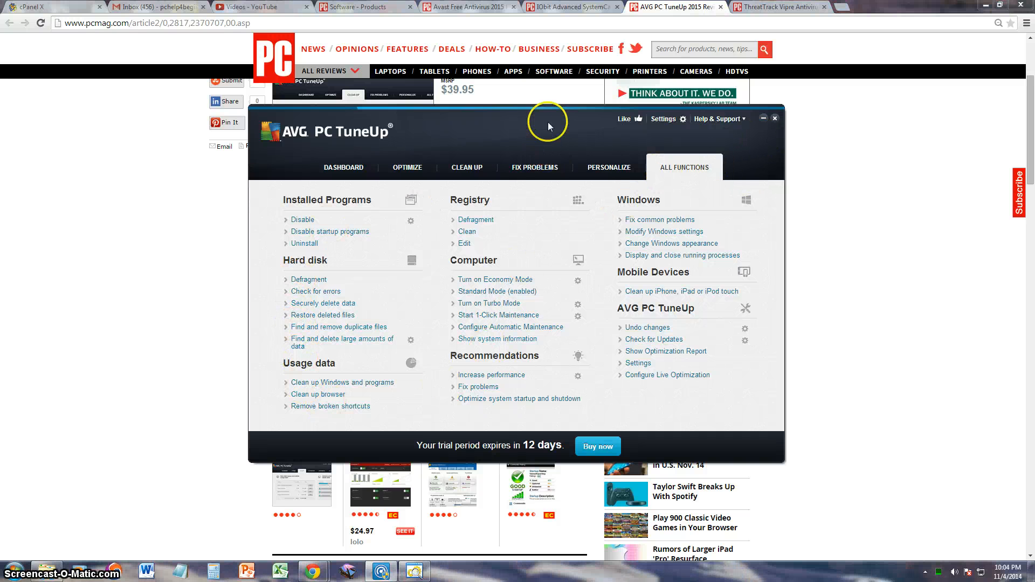
pyautogui.moveTo(548, 122); pyautogui.dragTo(543, 135)
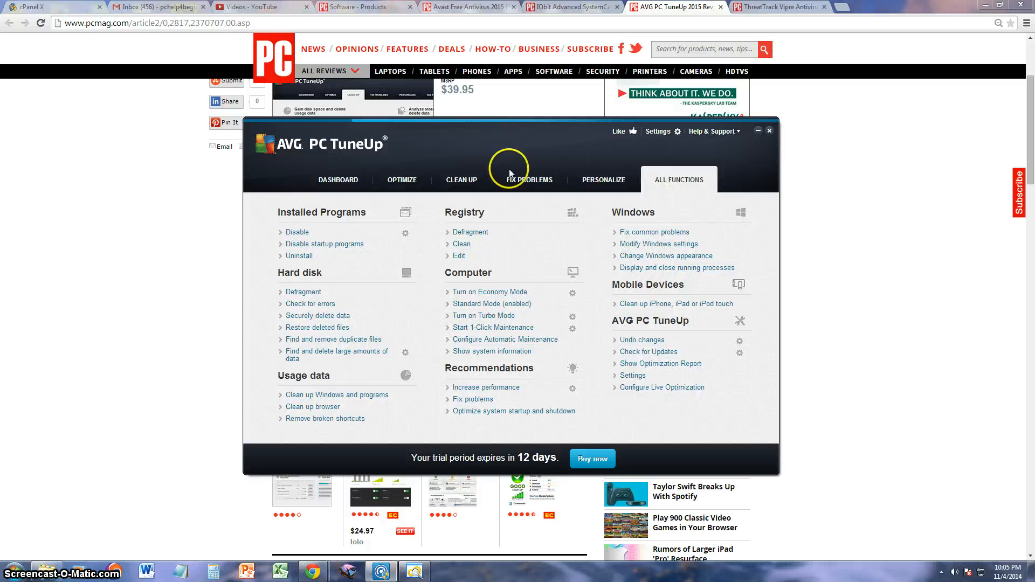
pyautogui.moveTo(510, 147)
pyautogui.mouseDown()
pyautogui.moveTo(488, 197)
pyautogui.moveTo(514, 154)
pyautogui.mouseUp()
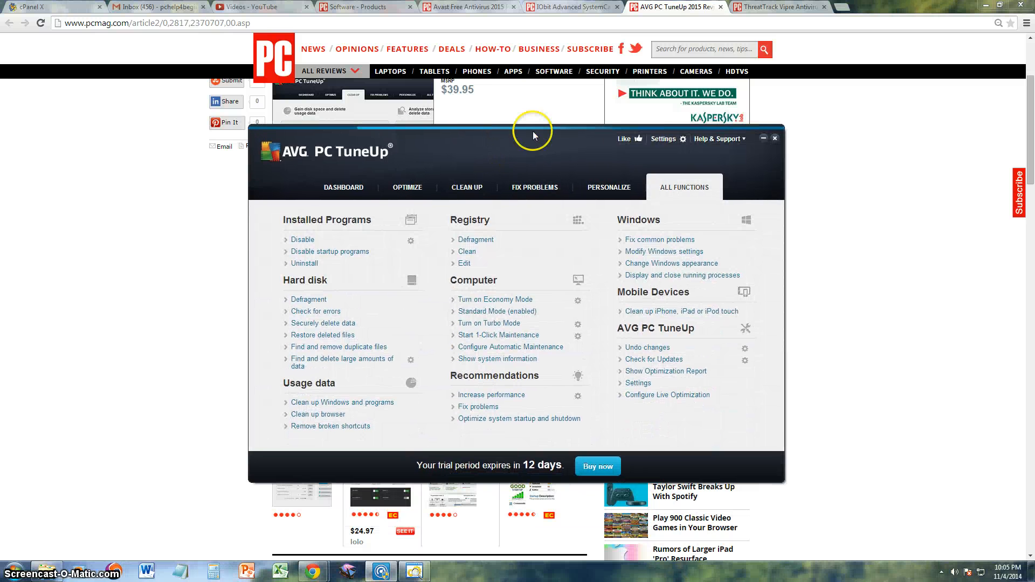
pyautogui.click(444, 89)
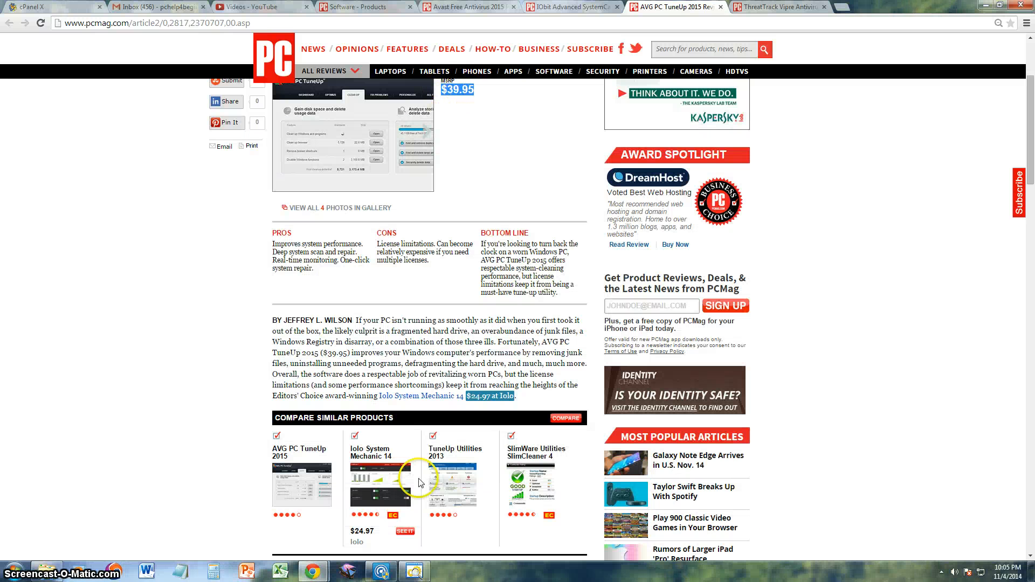
pyautogui.click(415, 571)
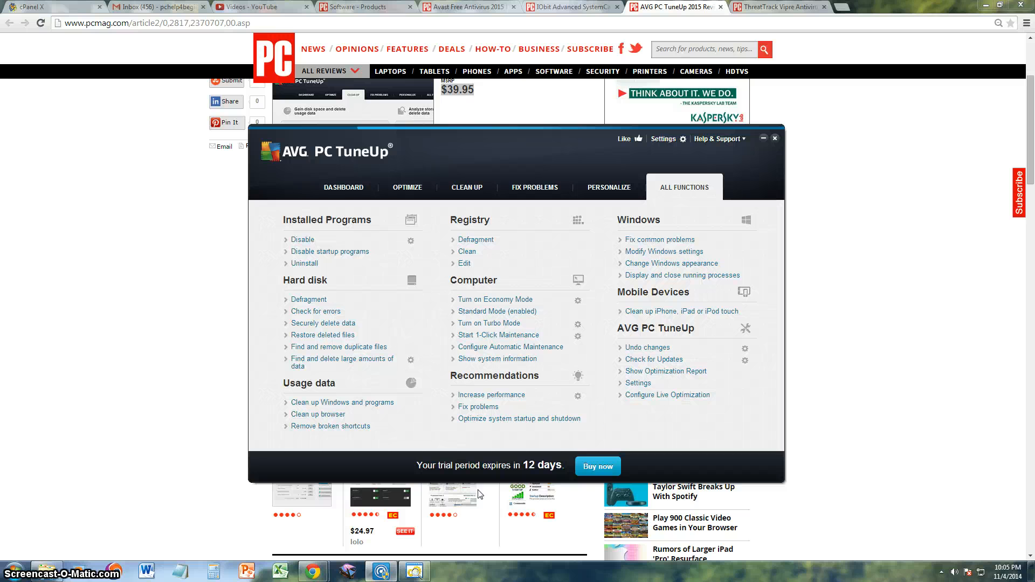
pyautogui.click(648, 346)
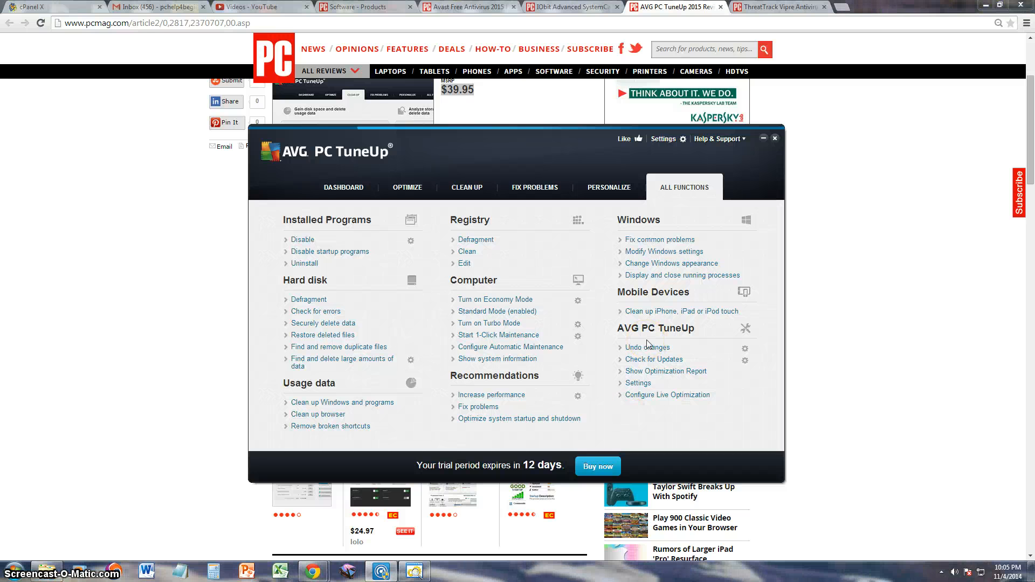